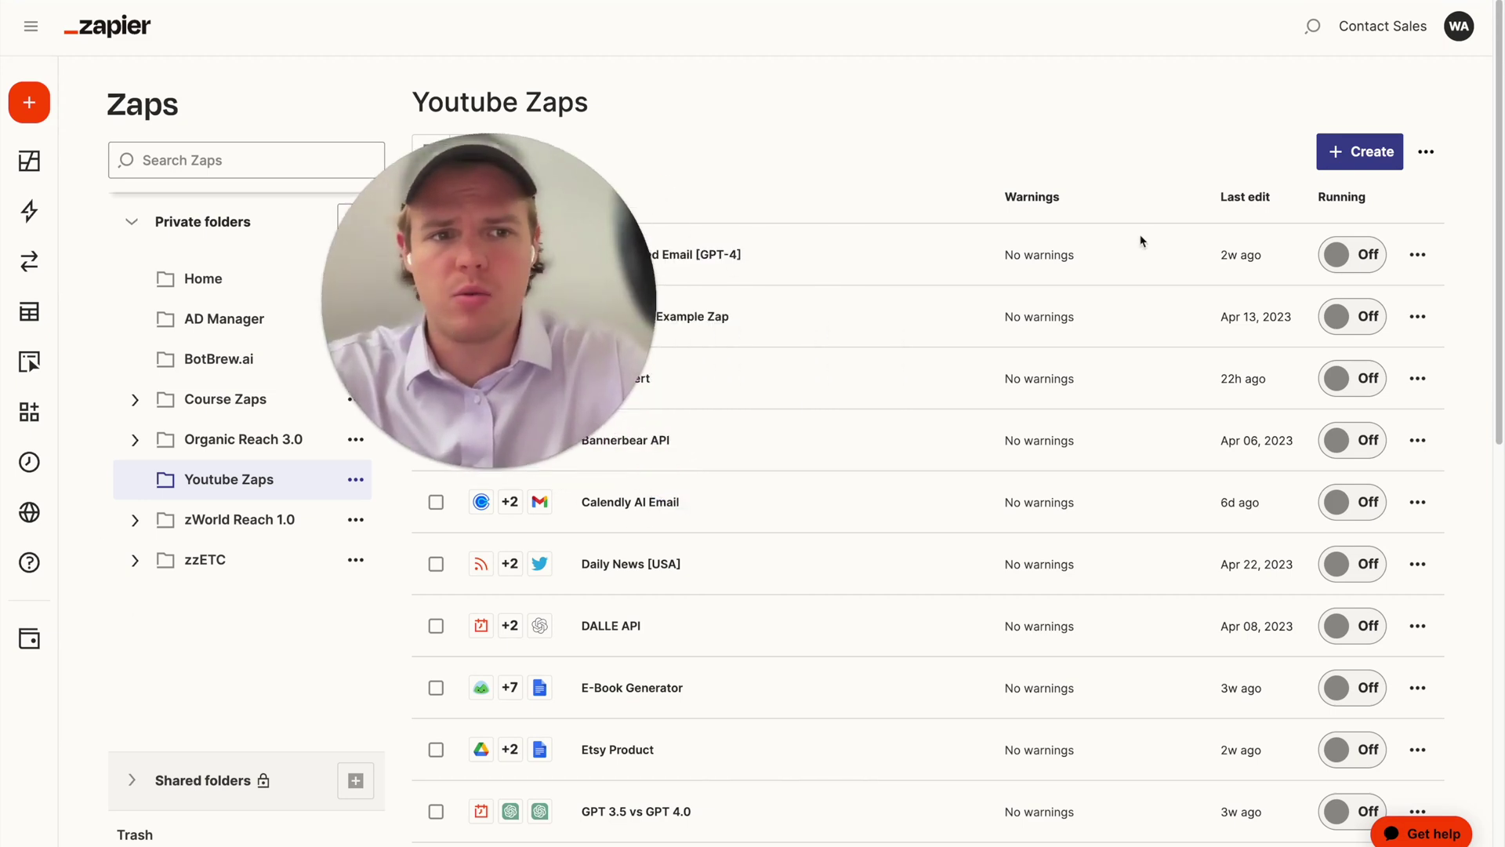
# Create a new blank Zap and rename it 'Webhook & ChatGPT'.
pyautogui.click(1340, 161)
pyautogui.click(1282, 206)
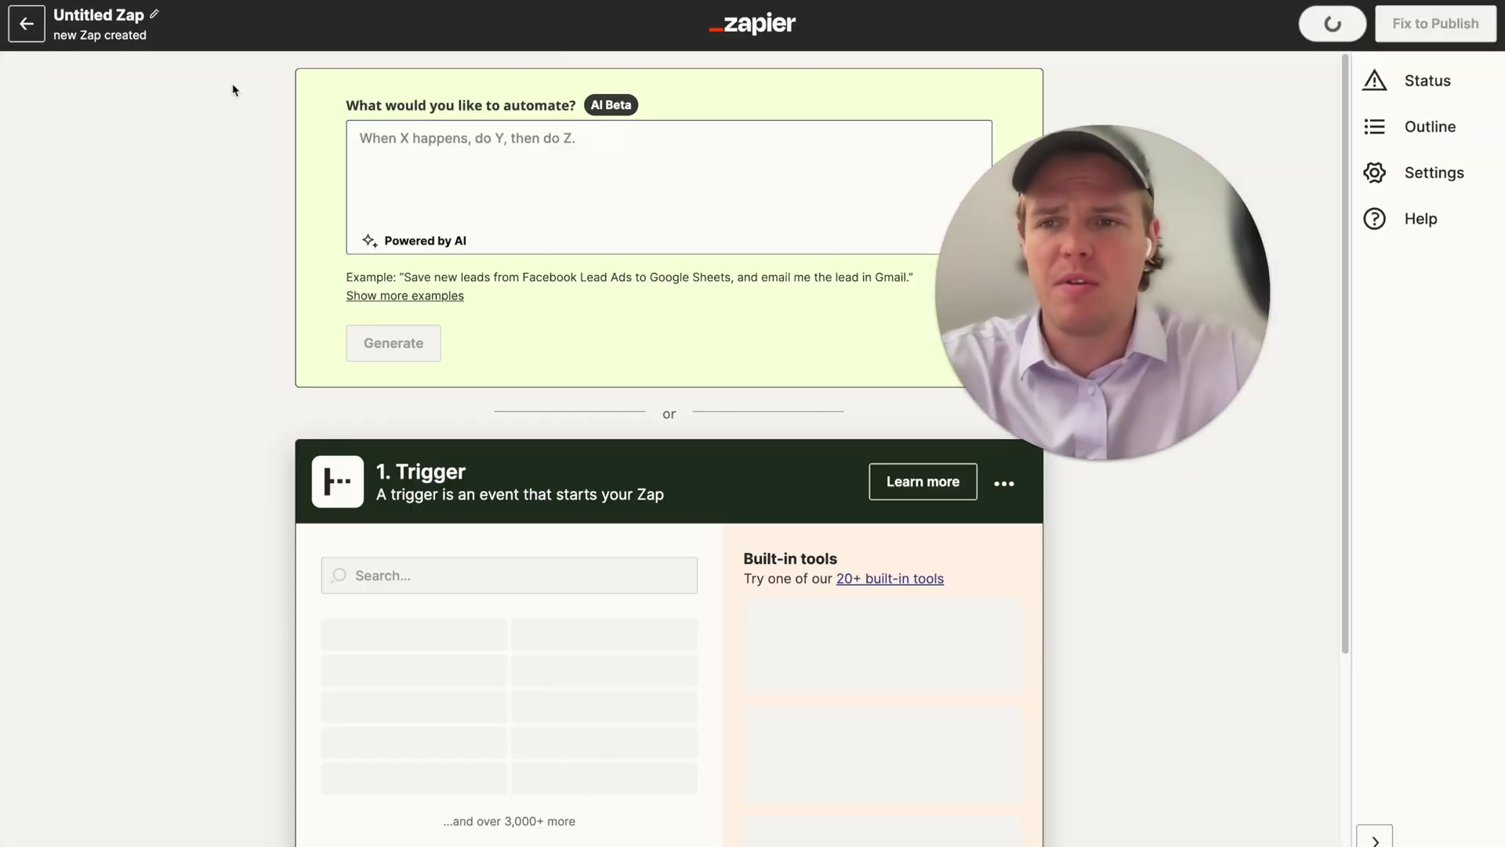
pyautogui.click(134, 13)
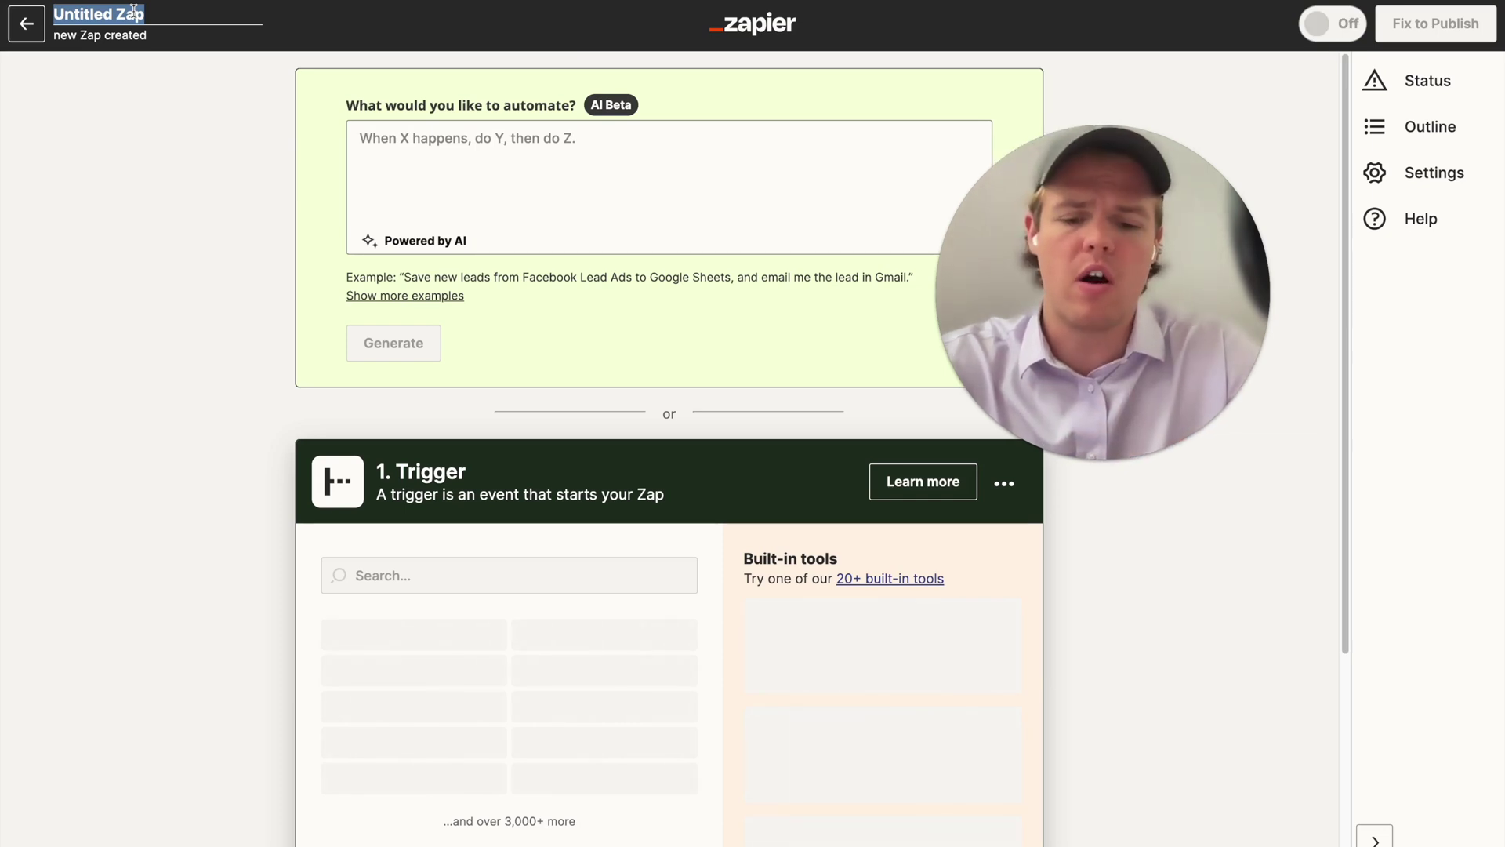
pyautogui.write('Webh')
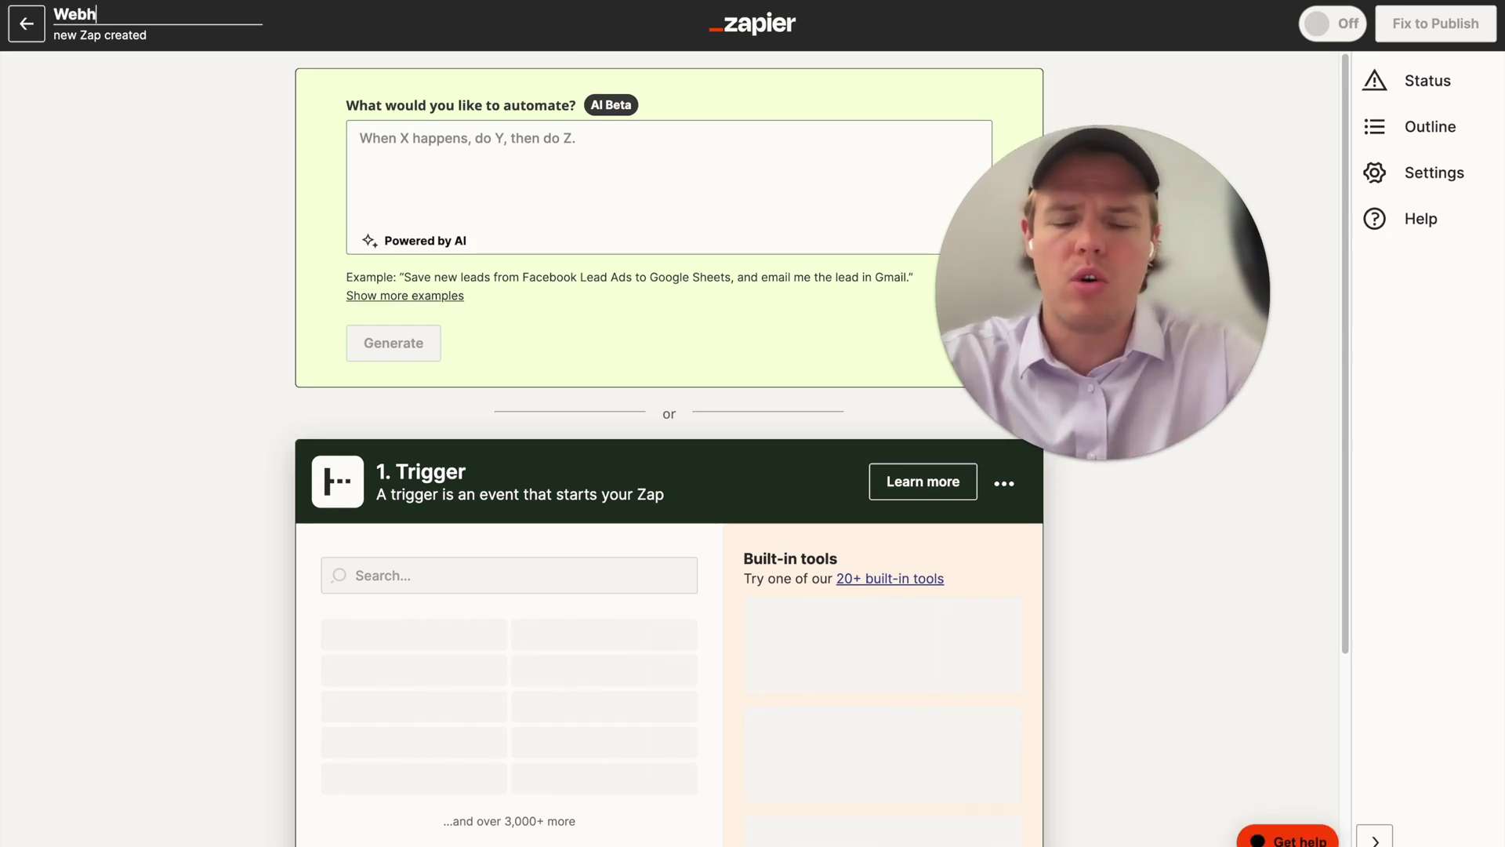
pyautogui.write('ook & ChatGPT')
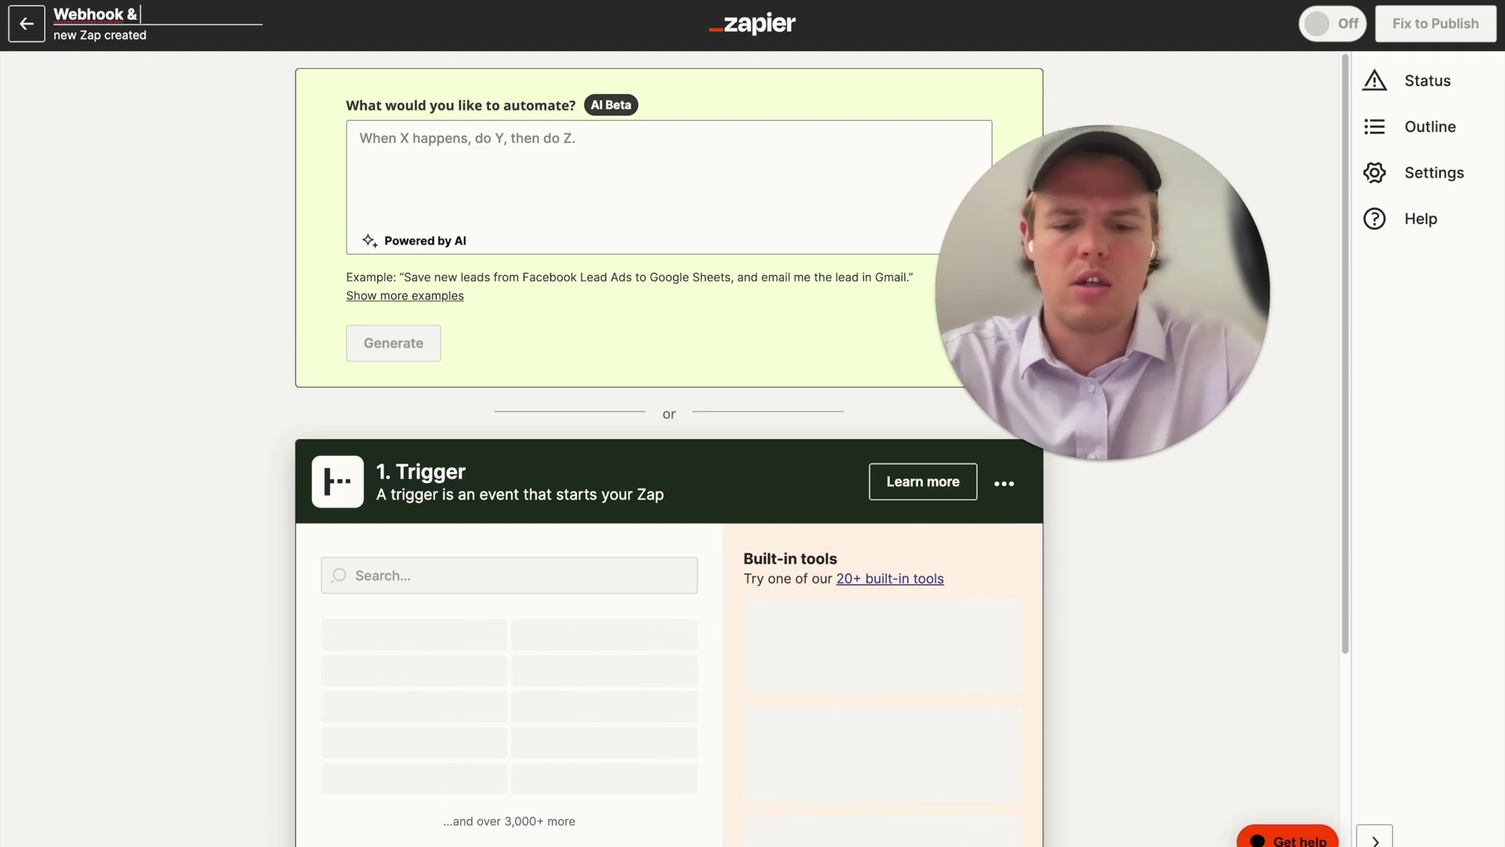
pyautogui.click(71, 185)
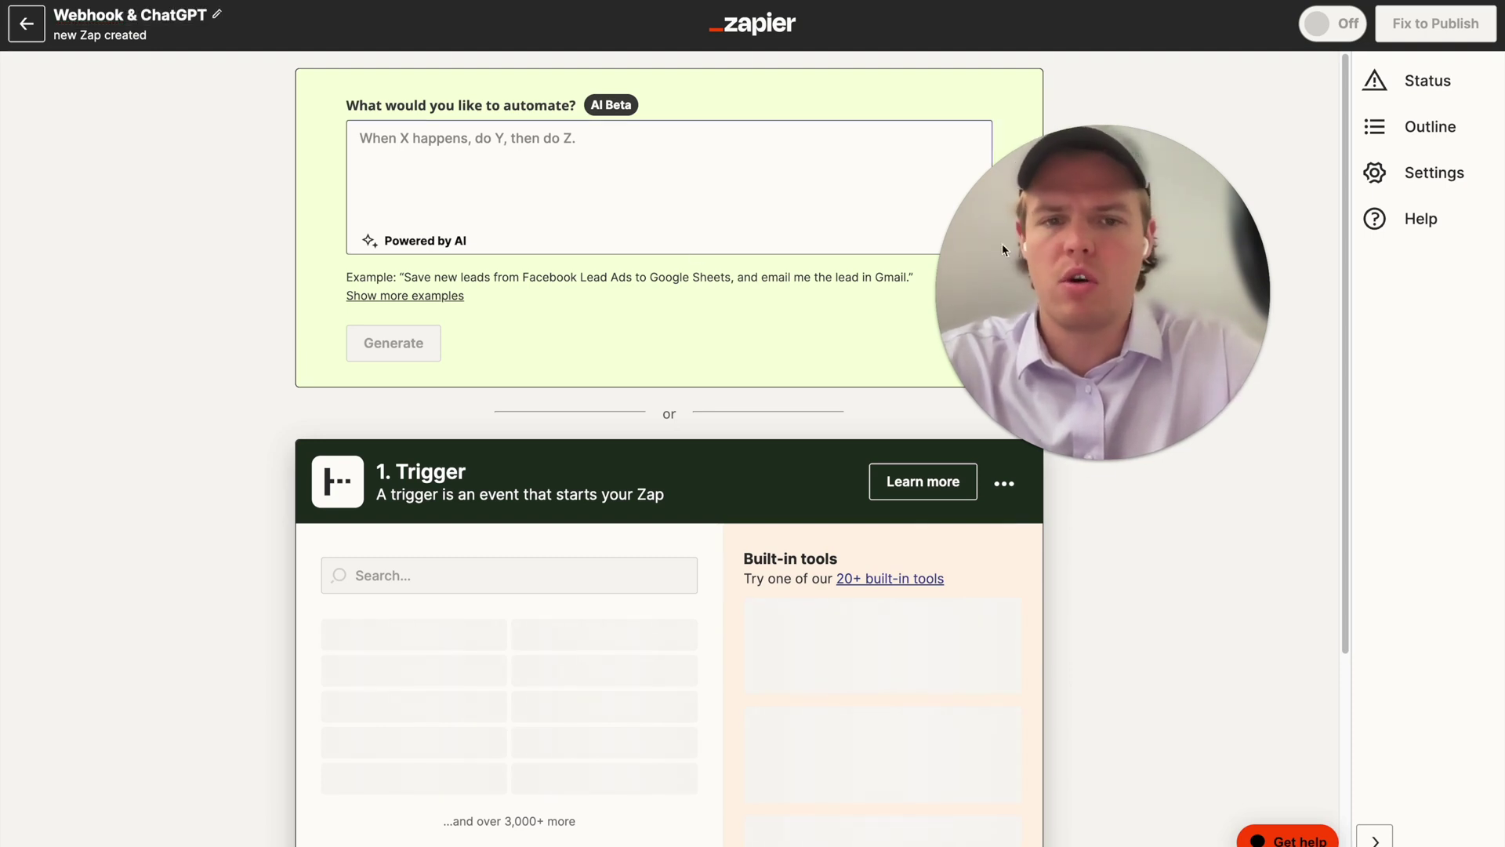
pyautogui.scroll(-3, 545, 379)
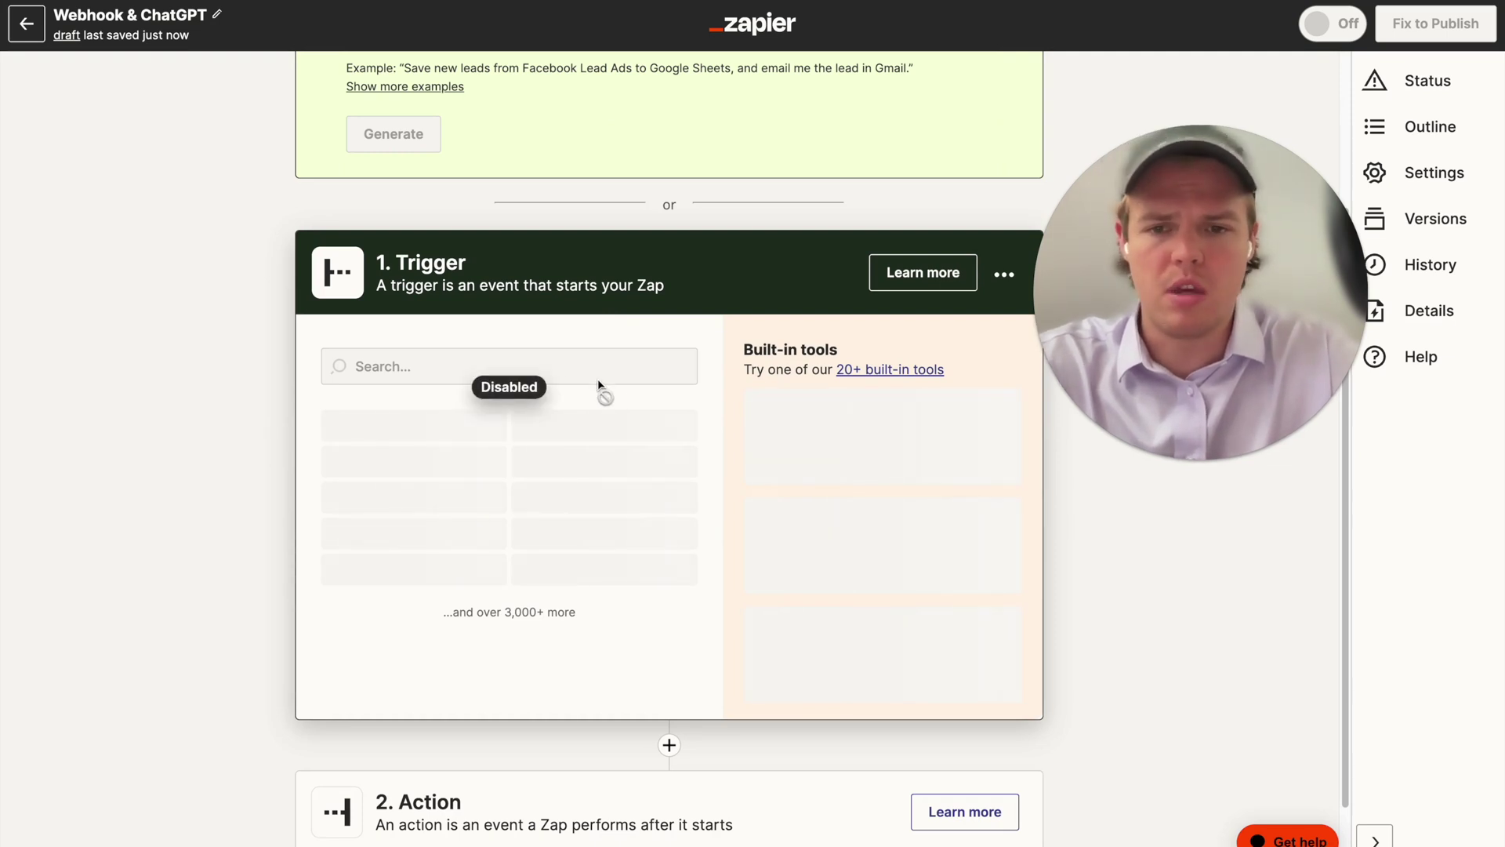
# Set the trigger app to Webhooks by Zapier with the Catch Hook event.
pyautogui.scroll(-1, 611, 392)
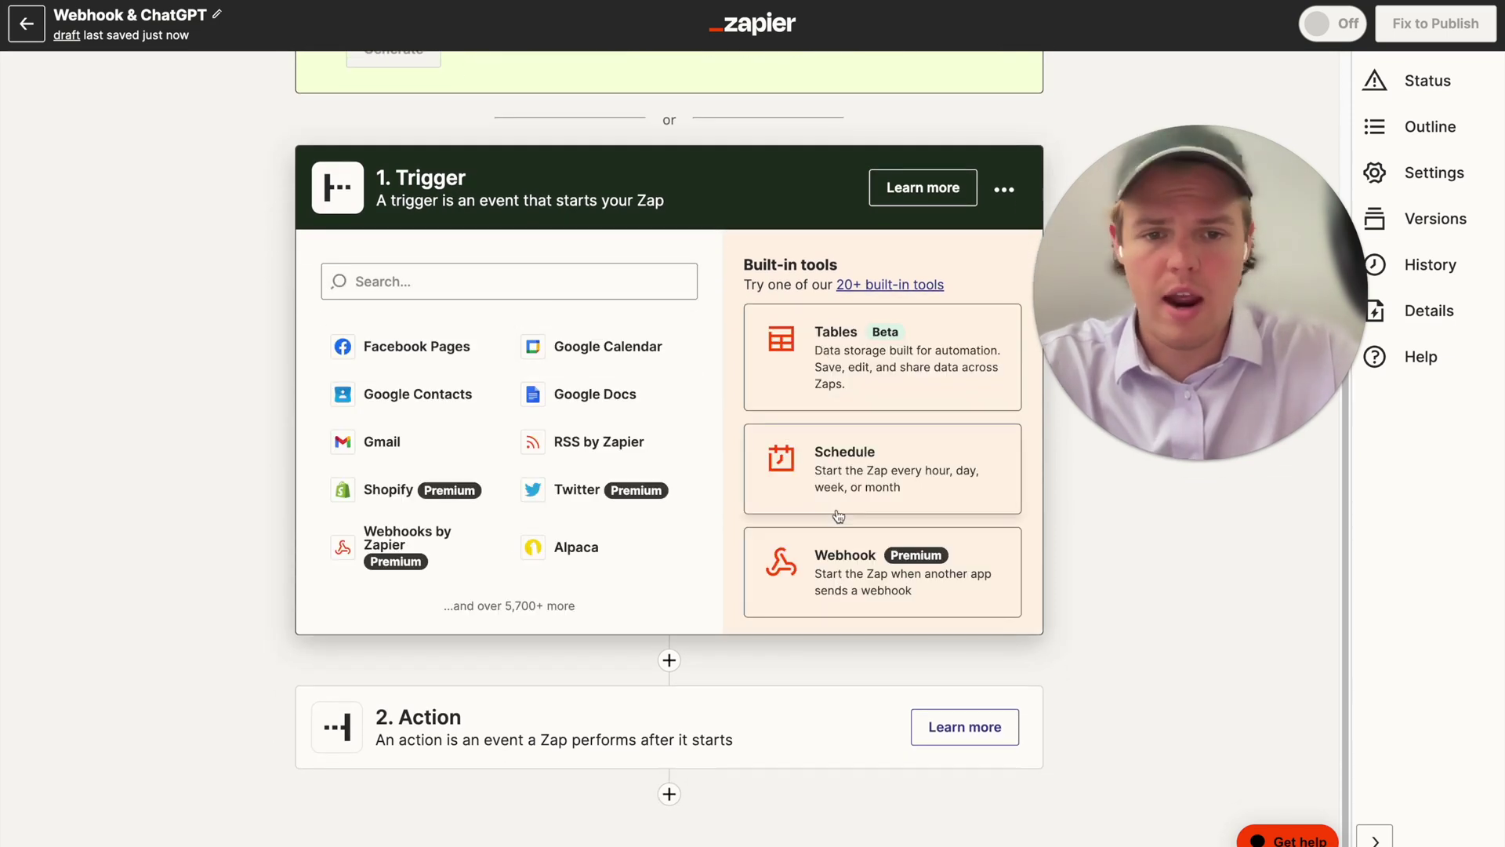
pyautogui.click(864, 576)
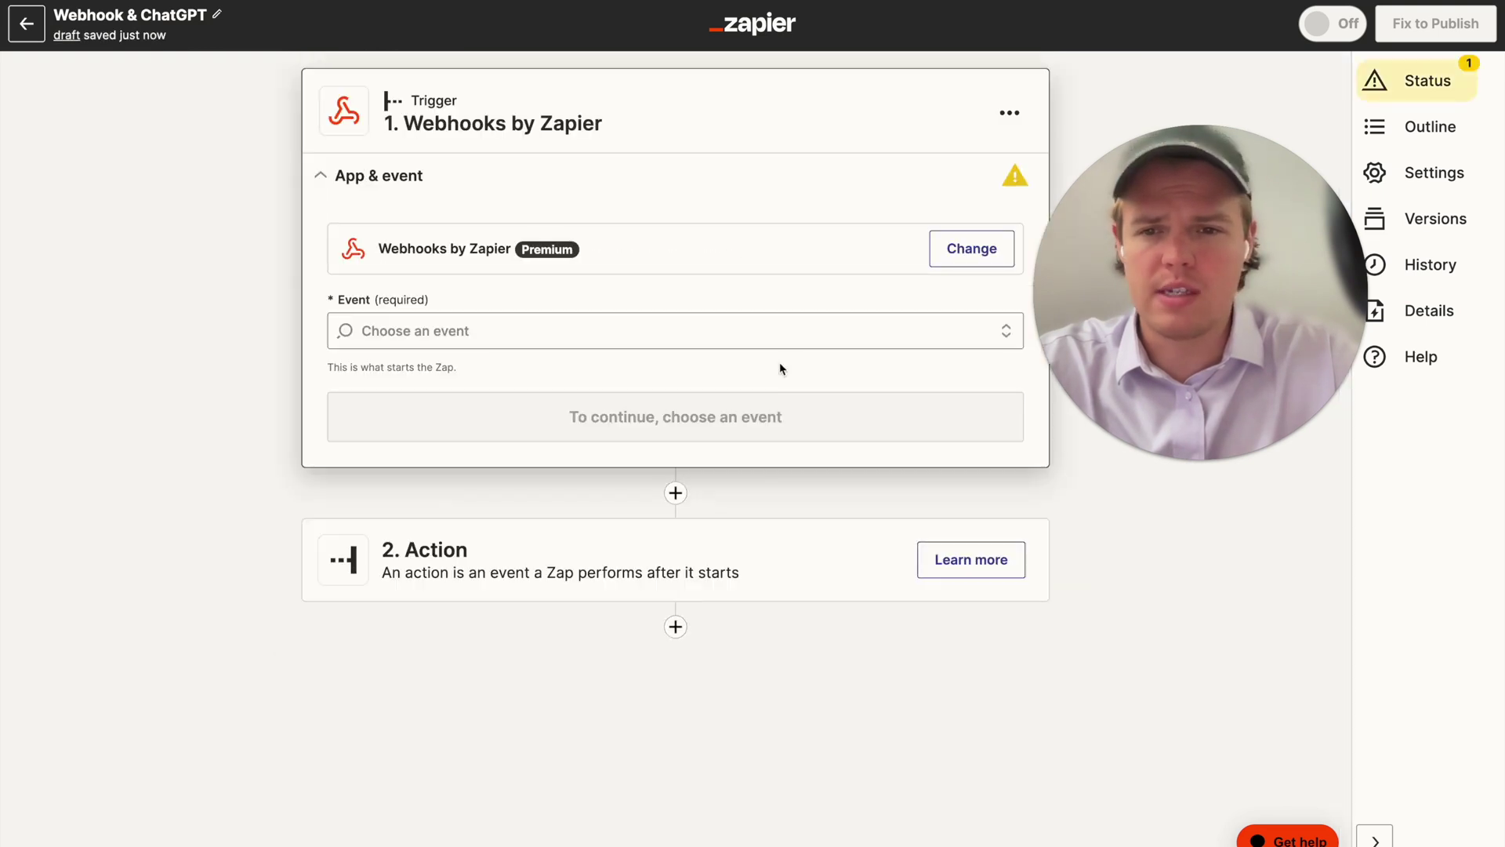
pyautogui.click(770, 337)
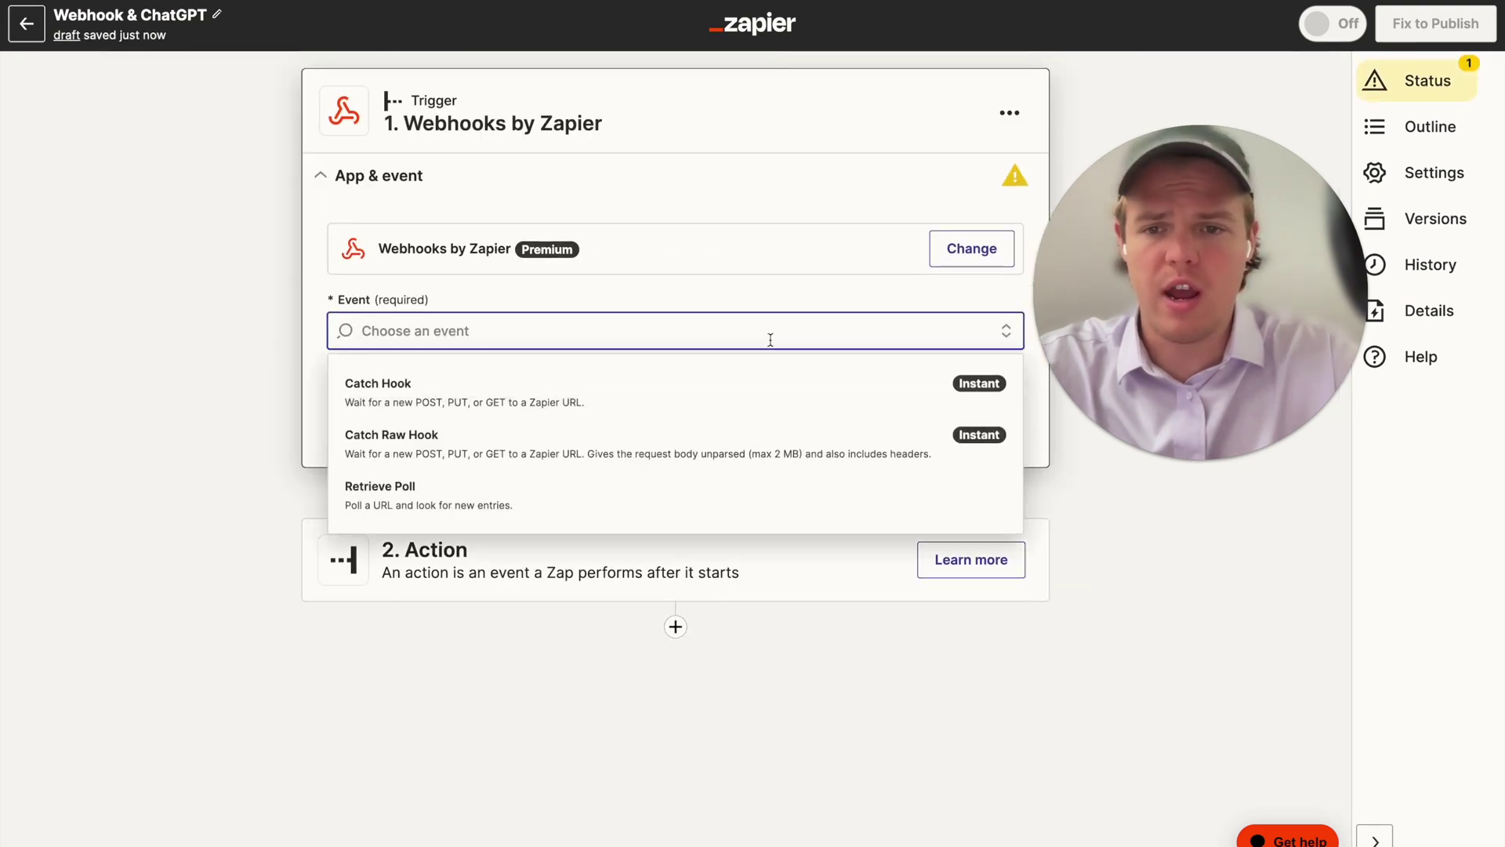
pyautogui.click(556, 376)
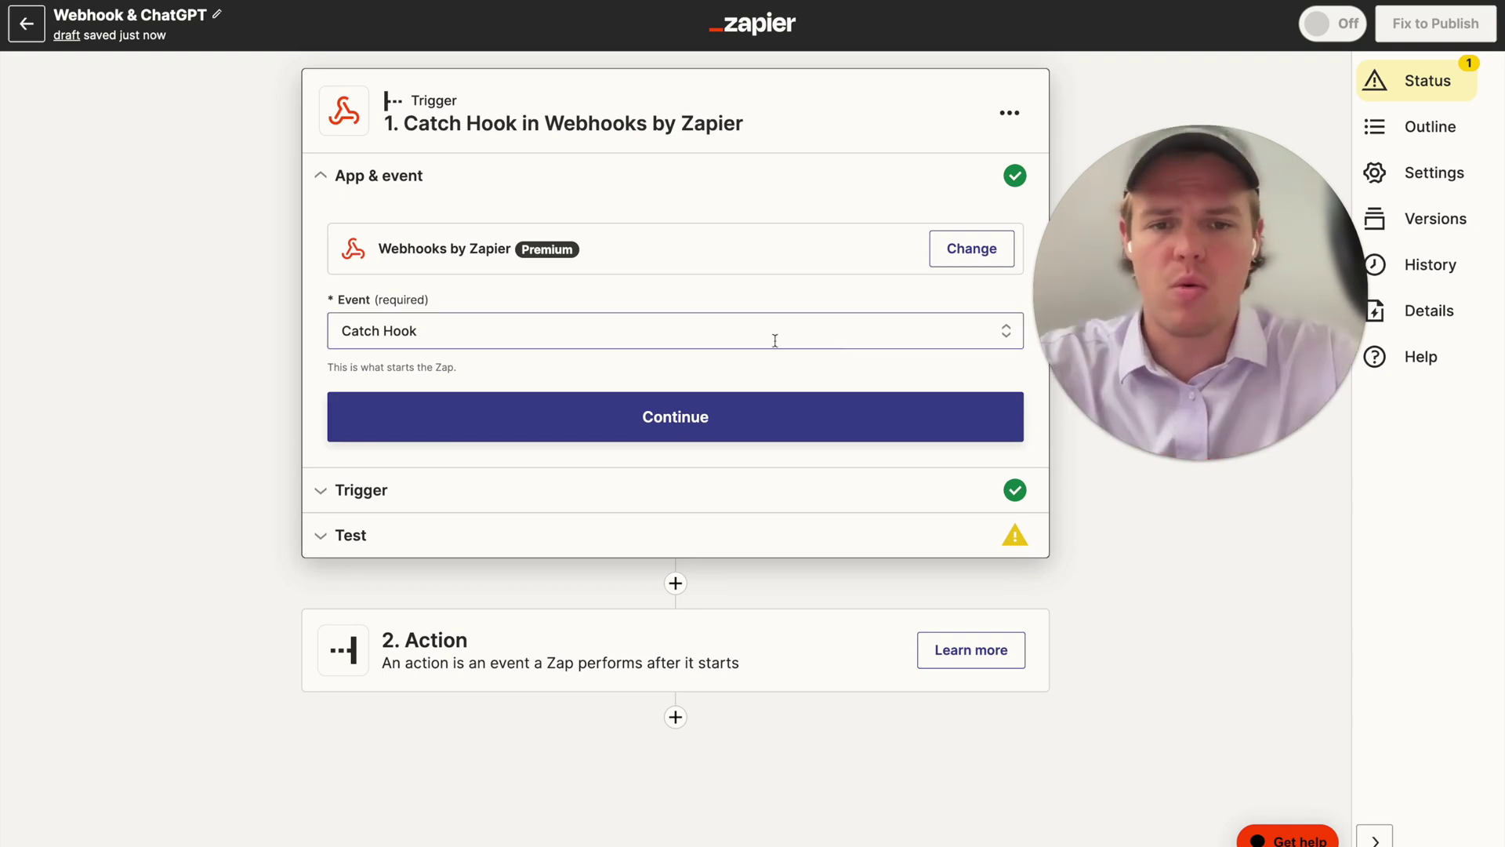
pyautogui.moveTo(1090, 304)
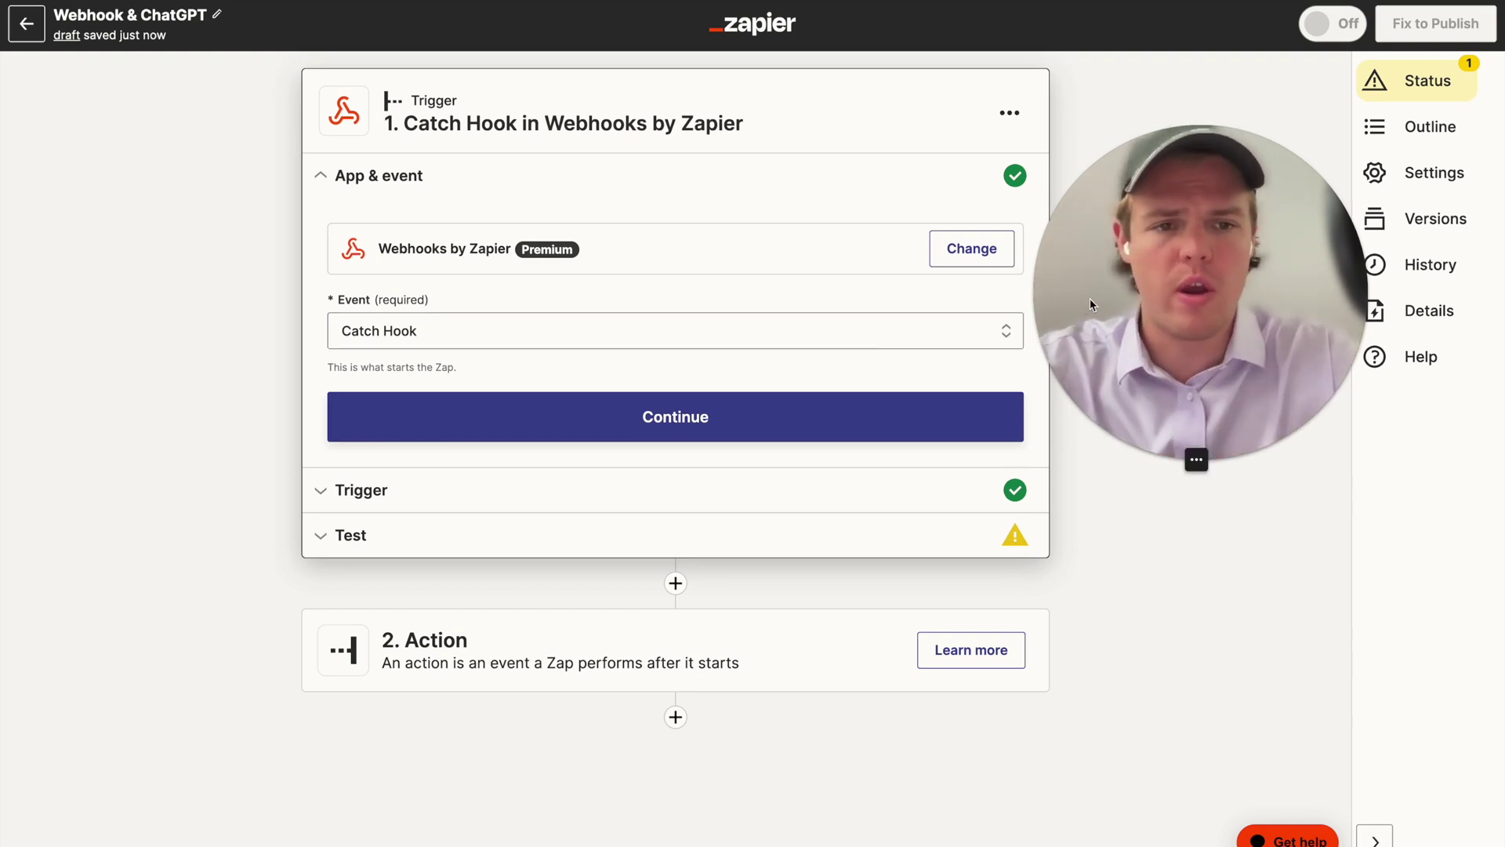
pyautogui.click(597, 420)
# Continue through trigger setup with no child key and copy the Catch Hook webhook URL.
pyautogui.click(553, 403)
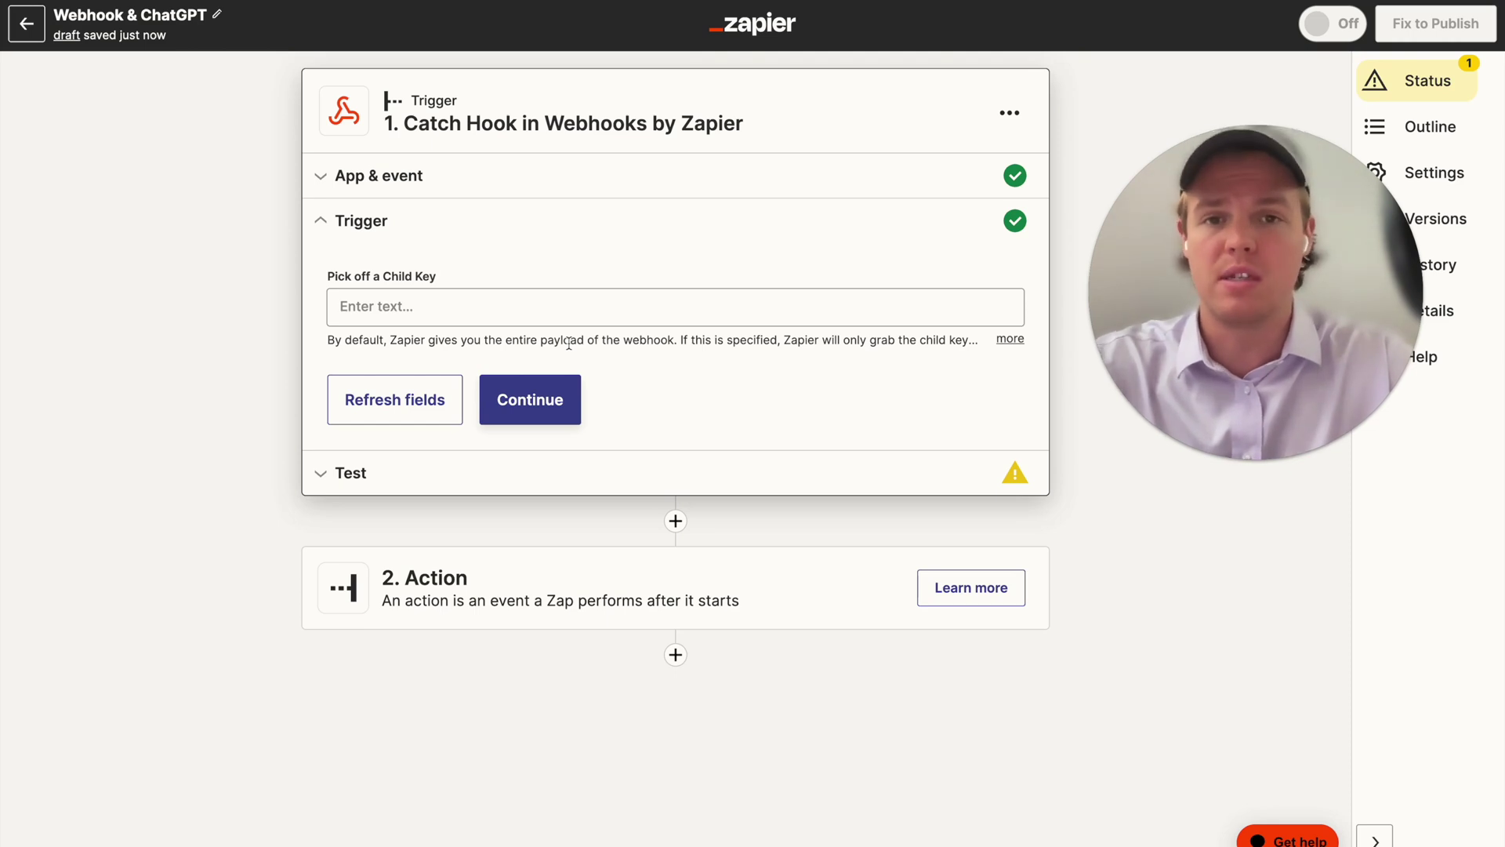
pyautogui.click(551, 406)
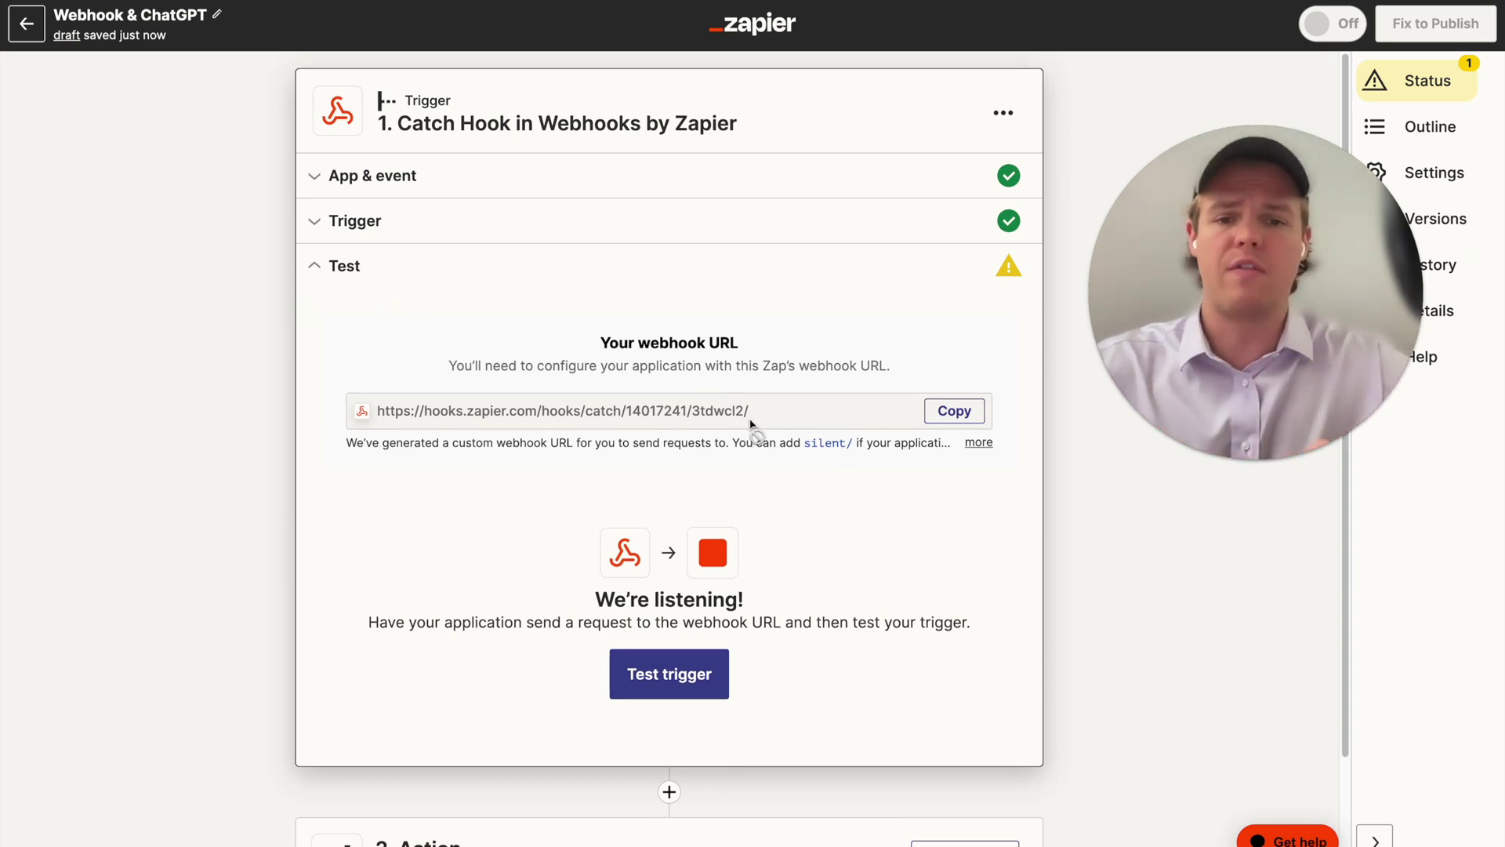
pyautogui.click(954, 410)
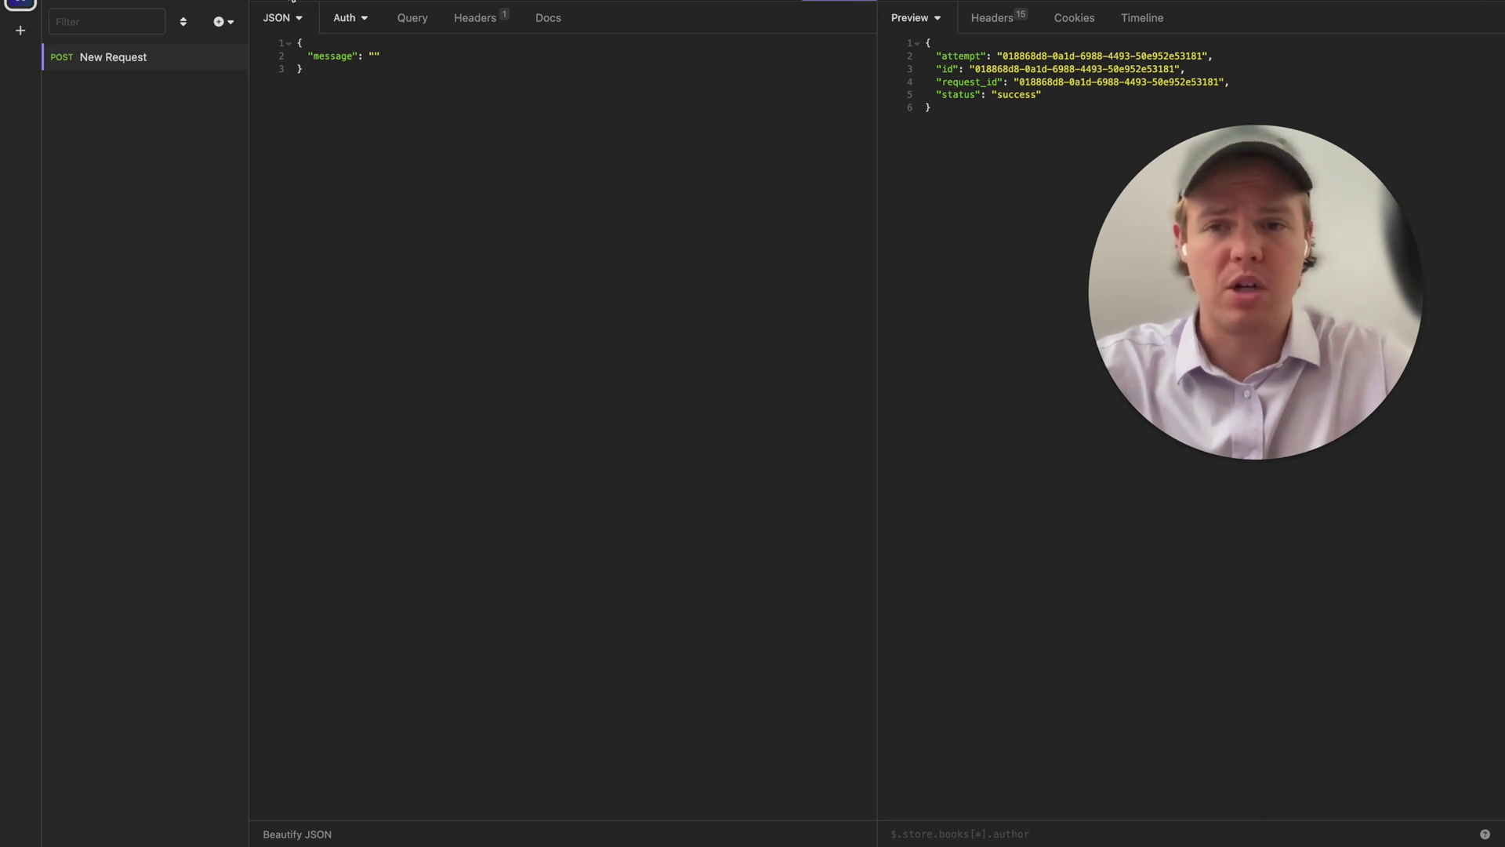
# In Insomnia, POST the JSON message 'What is the captial of California' to the webhook URL.
pyautogui.click(291, 1)
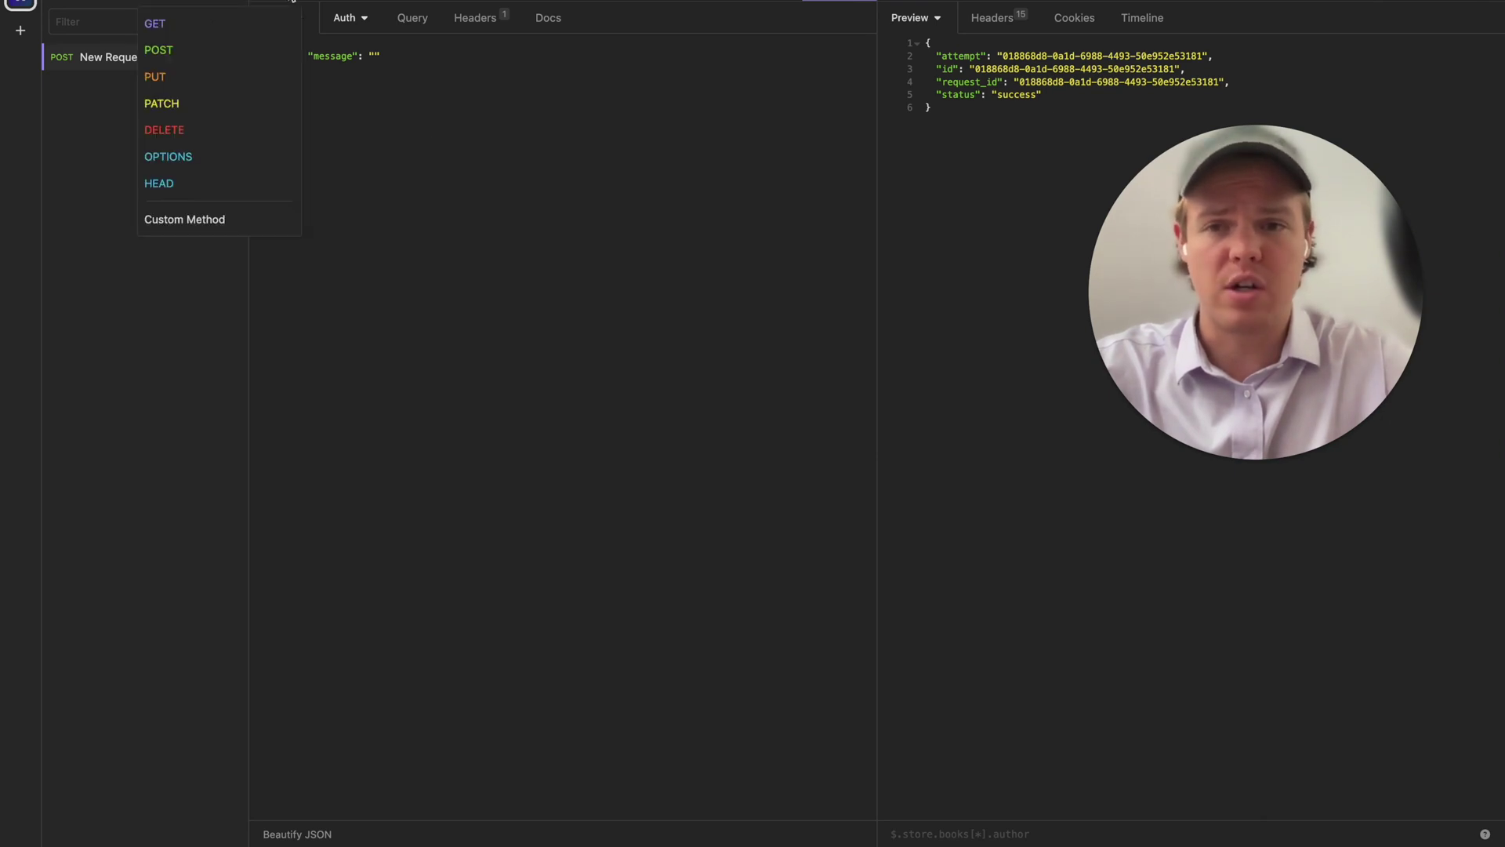
pyautogui.click(255, 47)
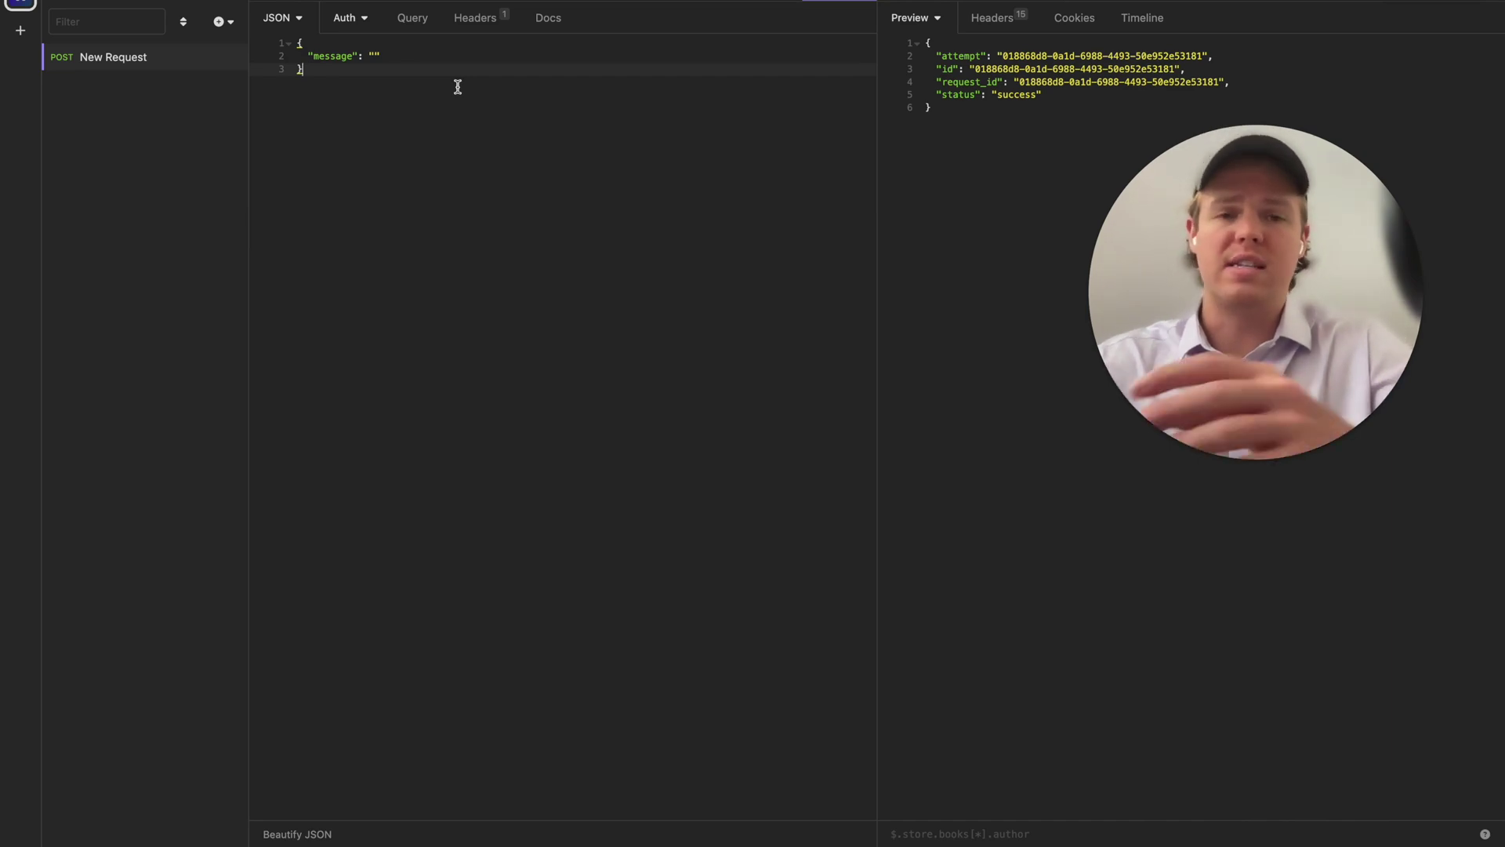
pyautogui.click(376, 56)
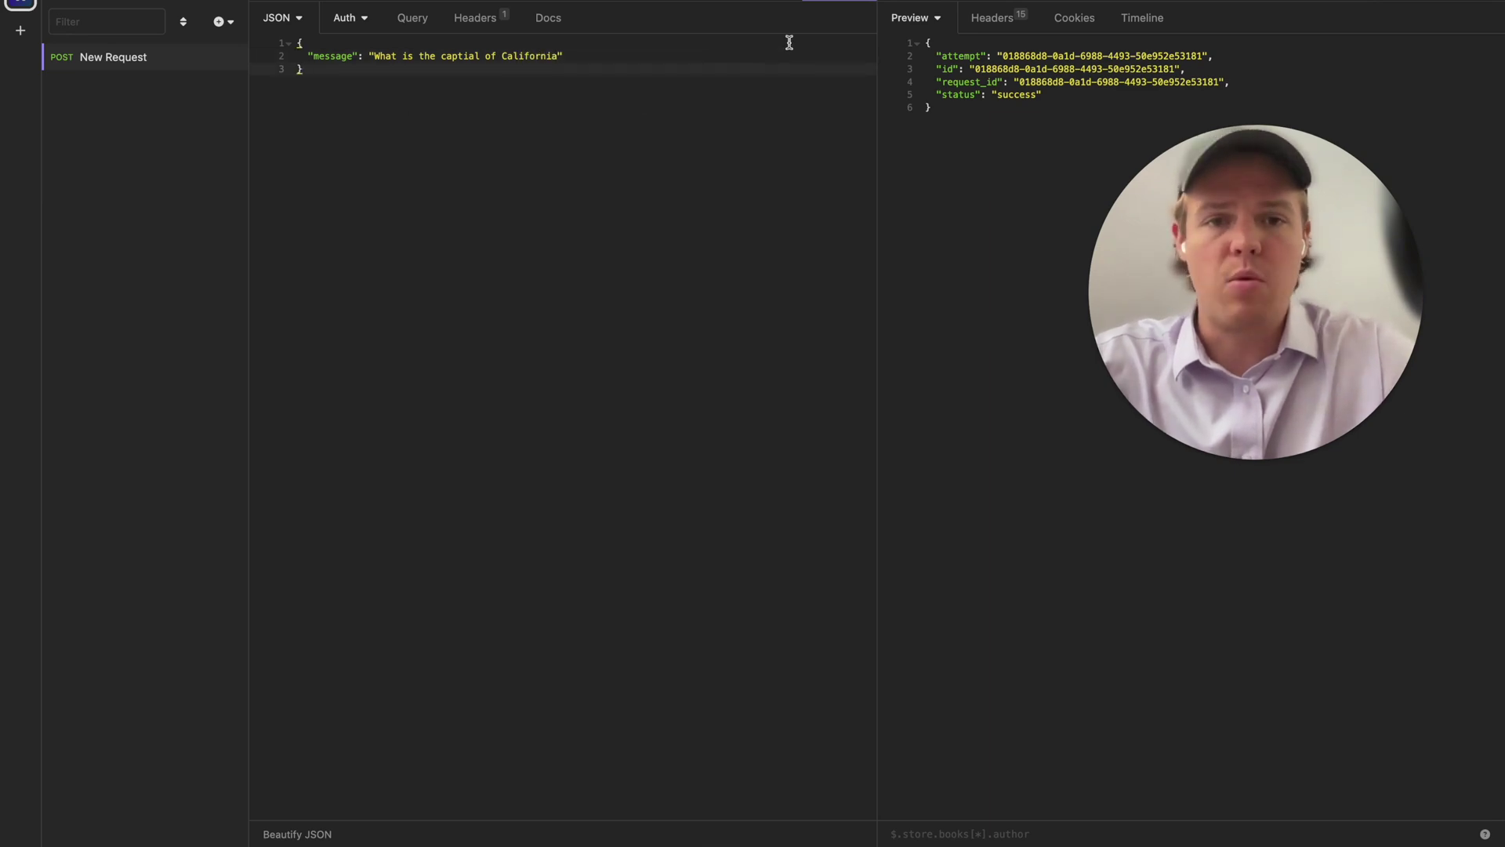
pyautogui.click(829, 4)
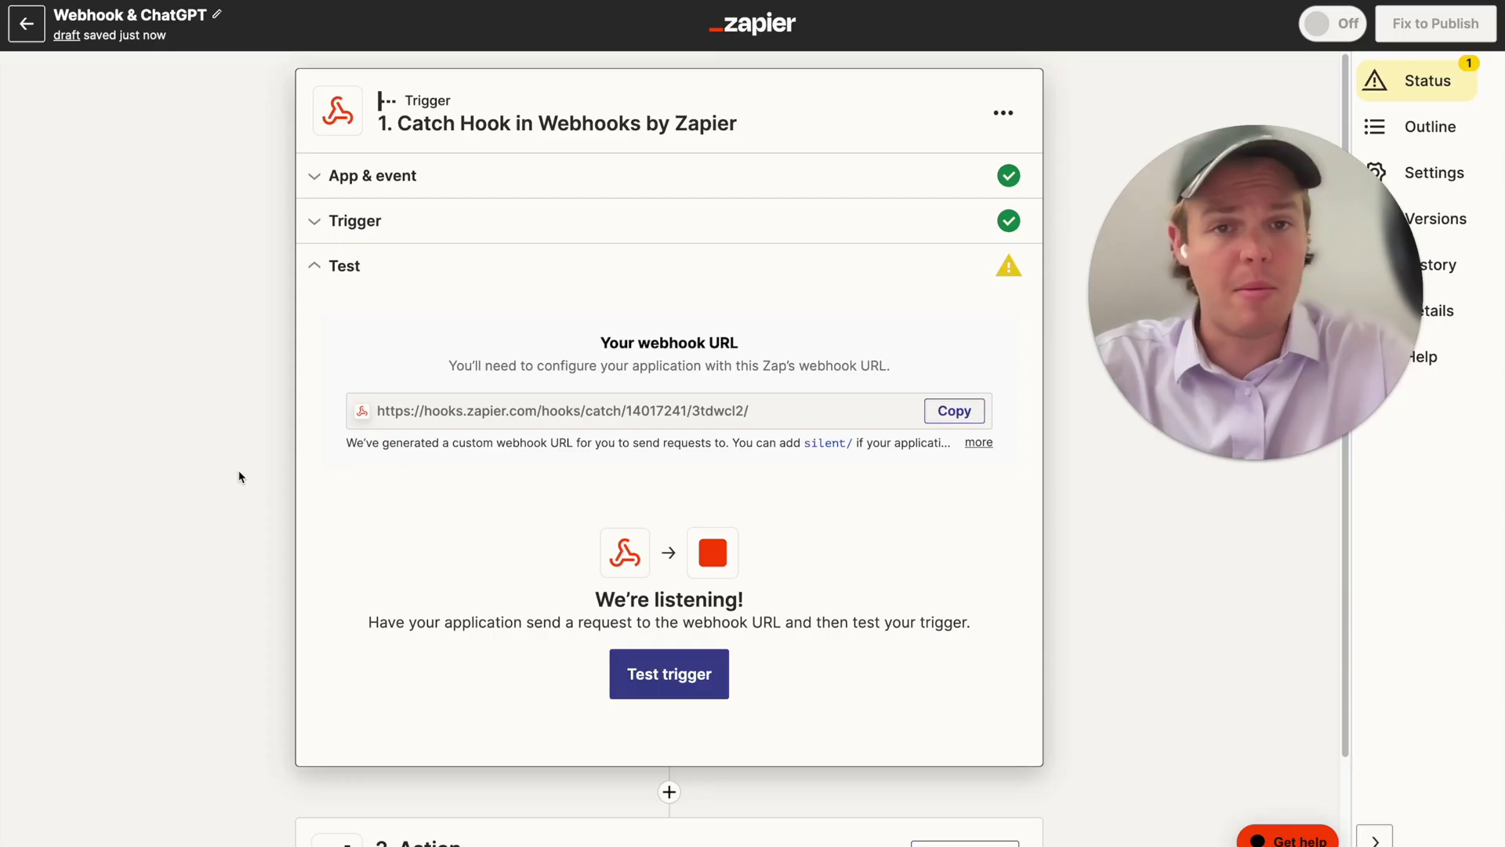
# Test the Catch Hook trigger, confirming request A carries the California question, and bring up the action step's app choices.
pyautogui.scroll(-1, 621, 317)
pyautogui.click(668, 605)
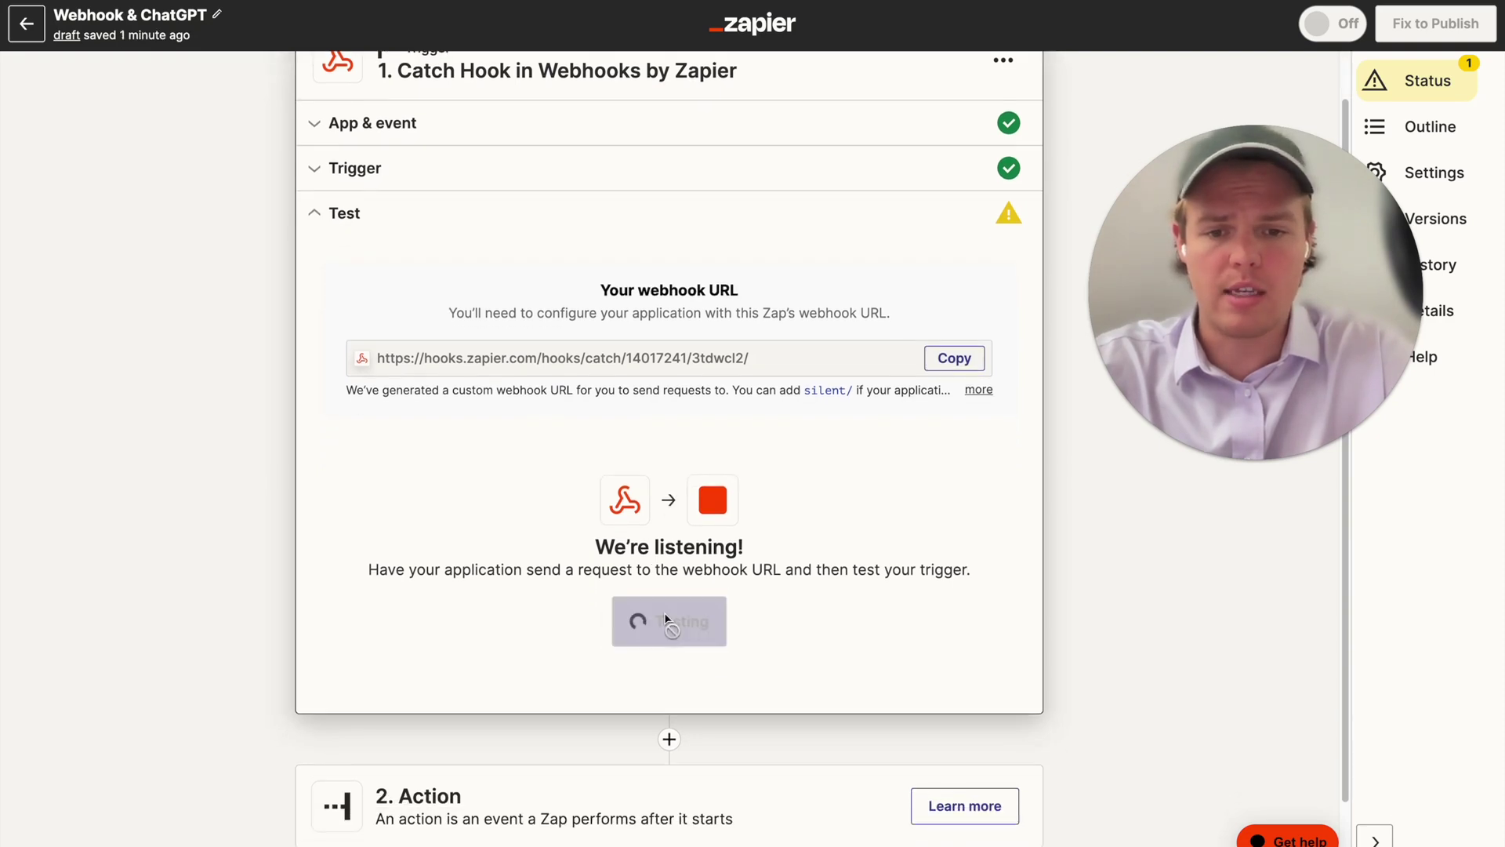
pyautogui.scroll(-2, 236, 498)
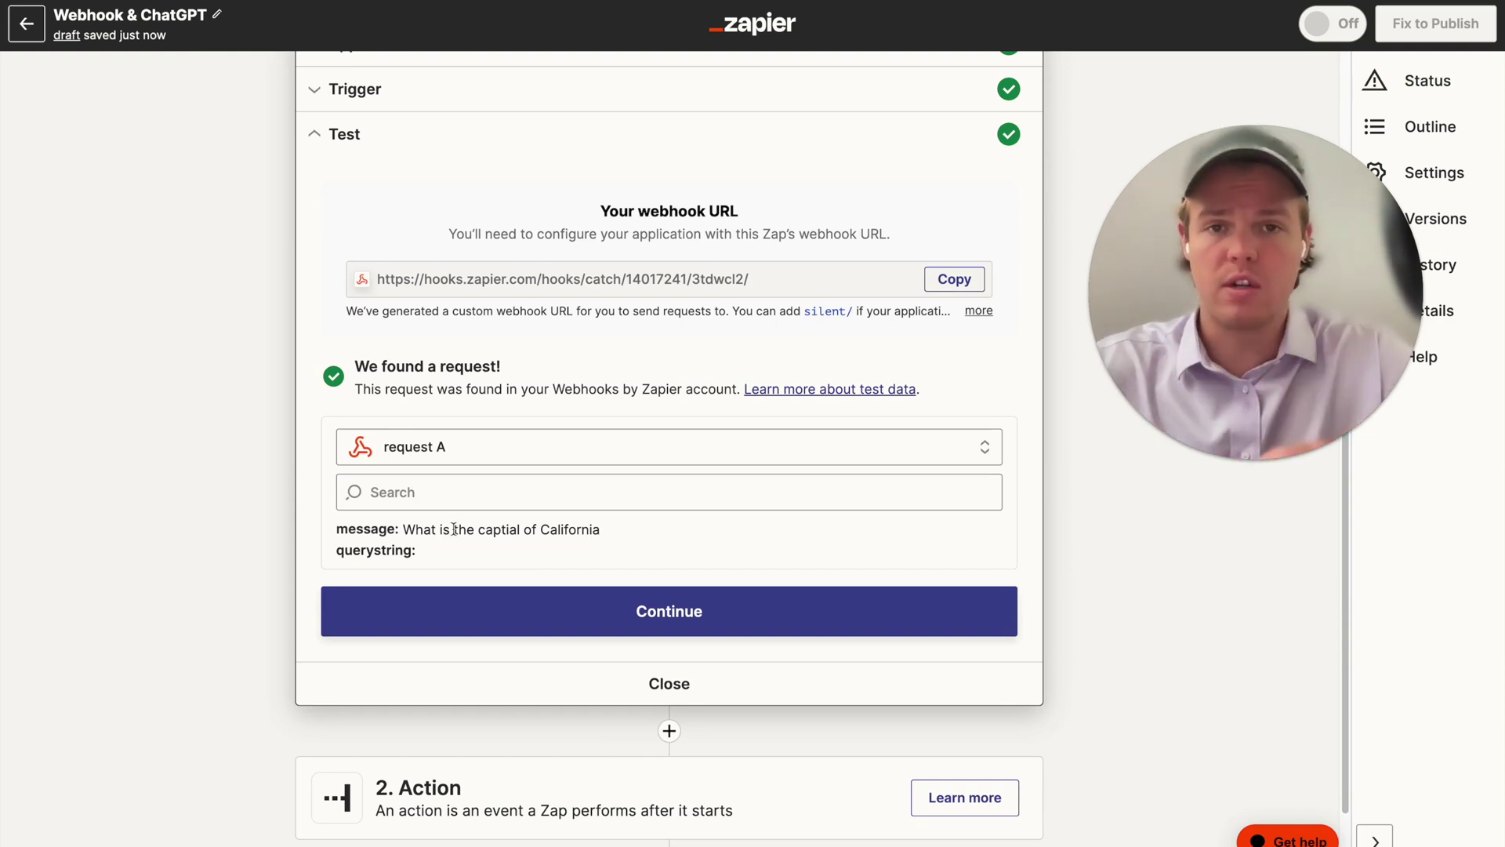
pyautogui.moveTo(423, 527); pyautogui.dragTo(639, 537)
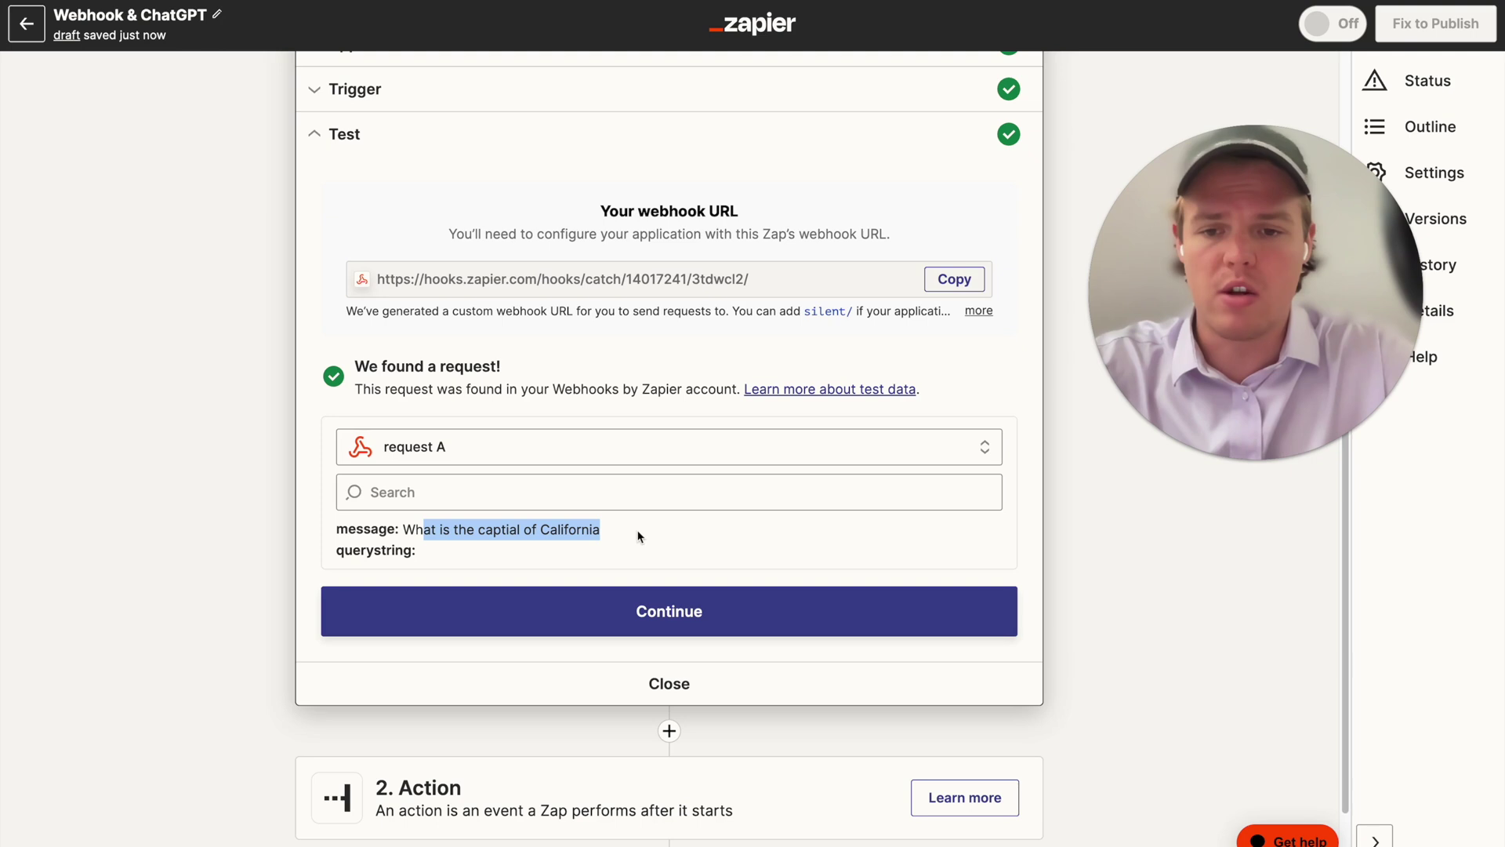
pyautogui.click(189, 470)
pyautogui.scroll(-1, 569, 732)
# Choose ChatGPT as the action app with the Conversation event and the connected account.
pyautogui.click(569, 731)
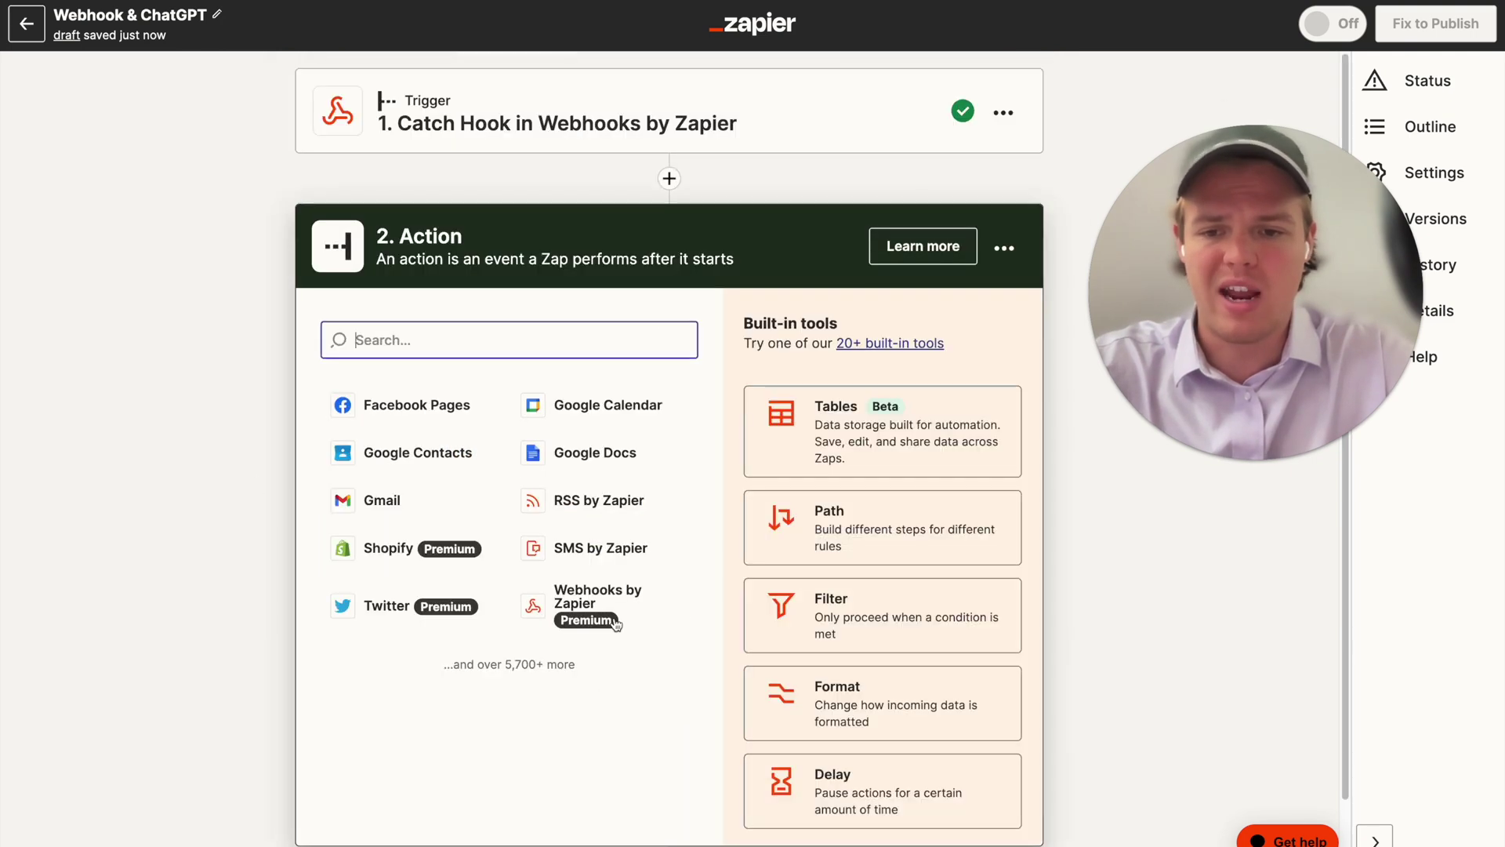
pyautogui.write('chatgpt')
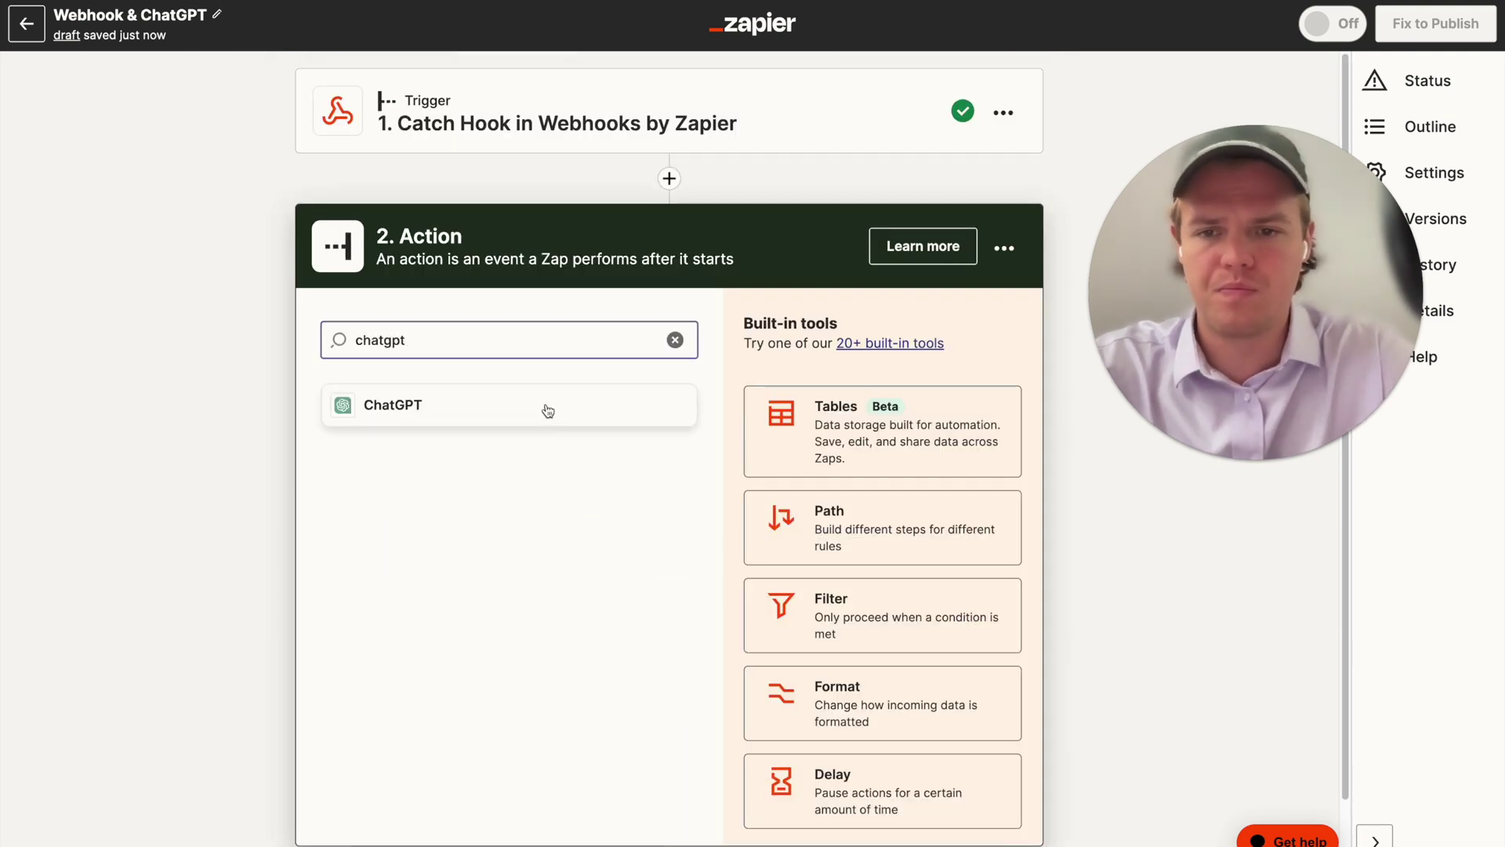
pyautogui.click(544, 409)
pyautogui.click(525, 463)
pyautogui.click(474, 546)
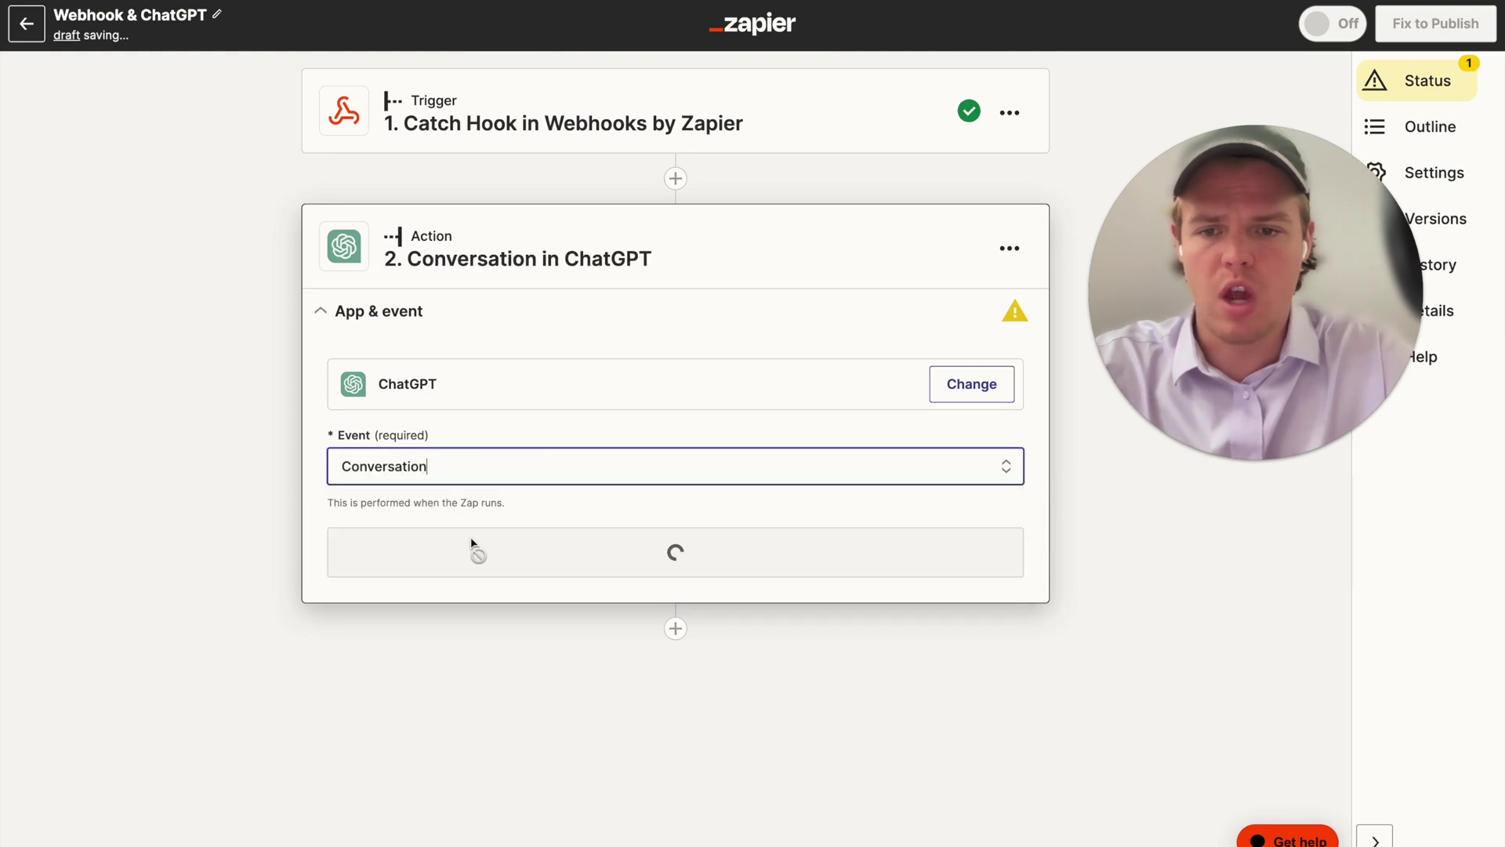
pyautogui.click(524, 559)
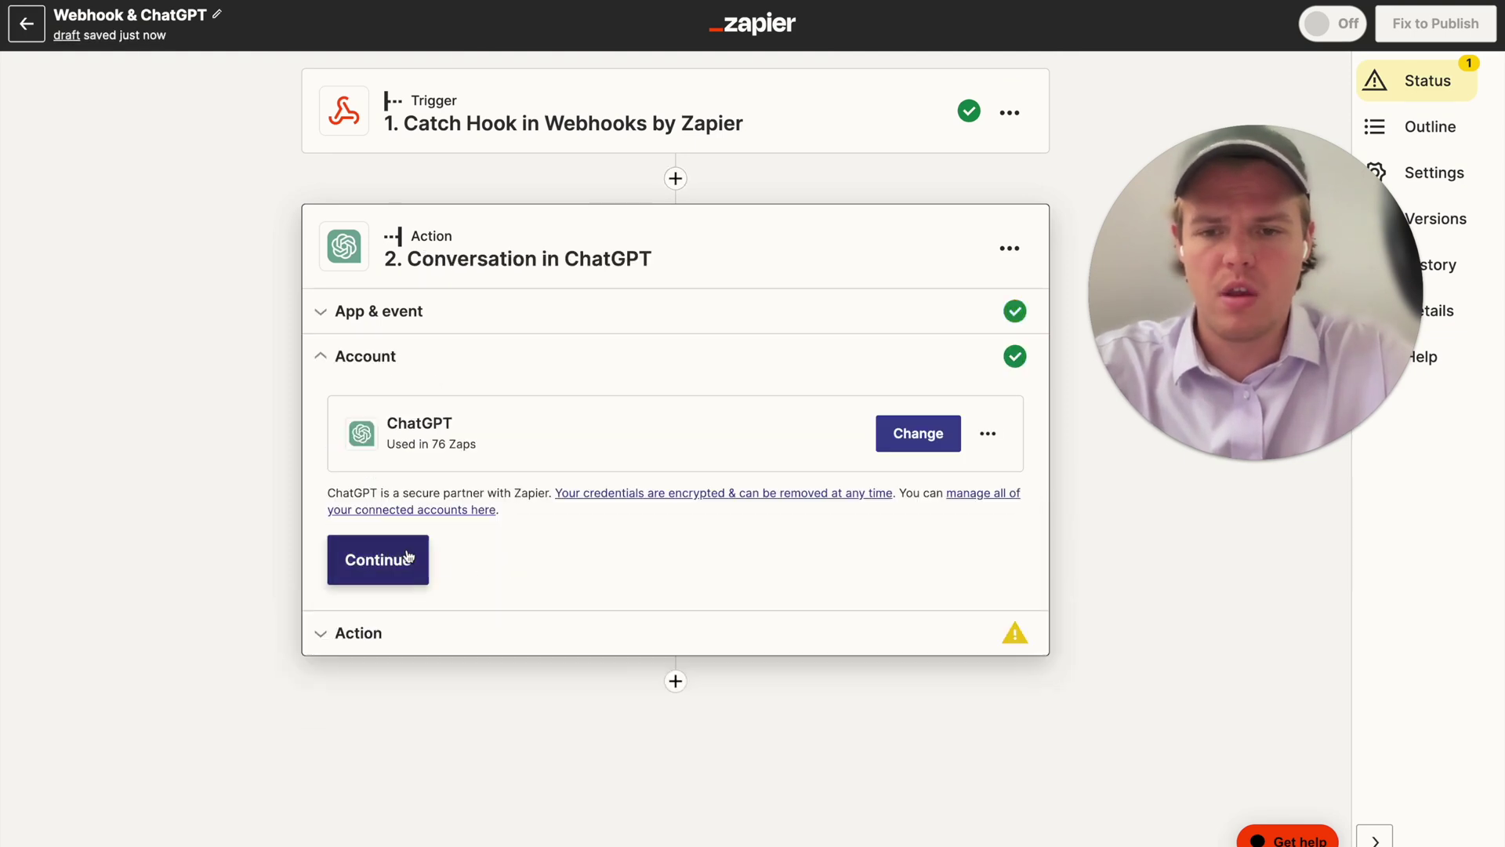
pyautogui.click(423, 558)
# Set the User Message to 'Answer this message:' followed by the webhook's Message value.
pyautogui.click(427, 588)
pyautogui.write('Answer this message: (')
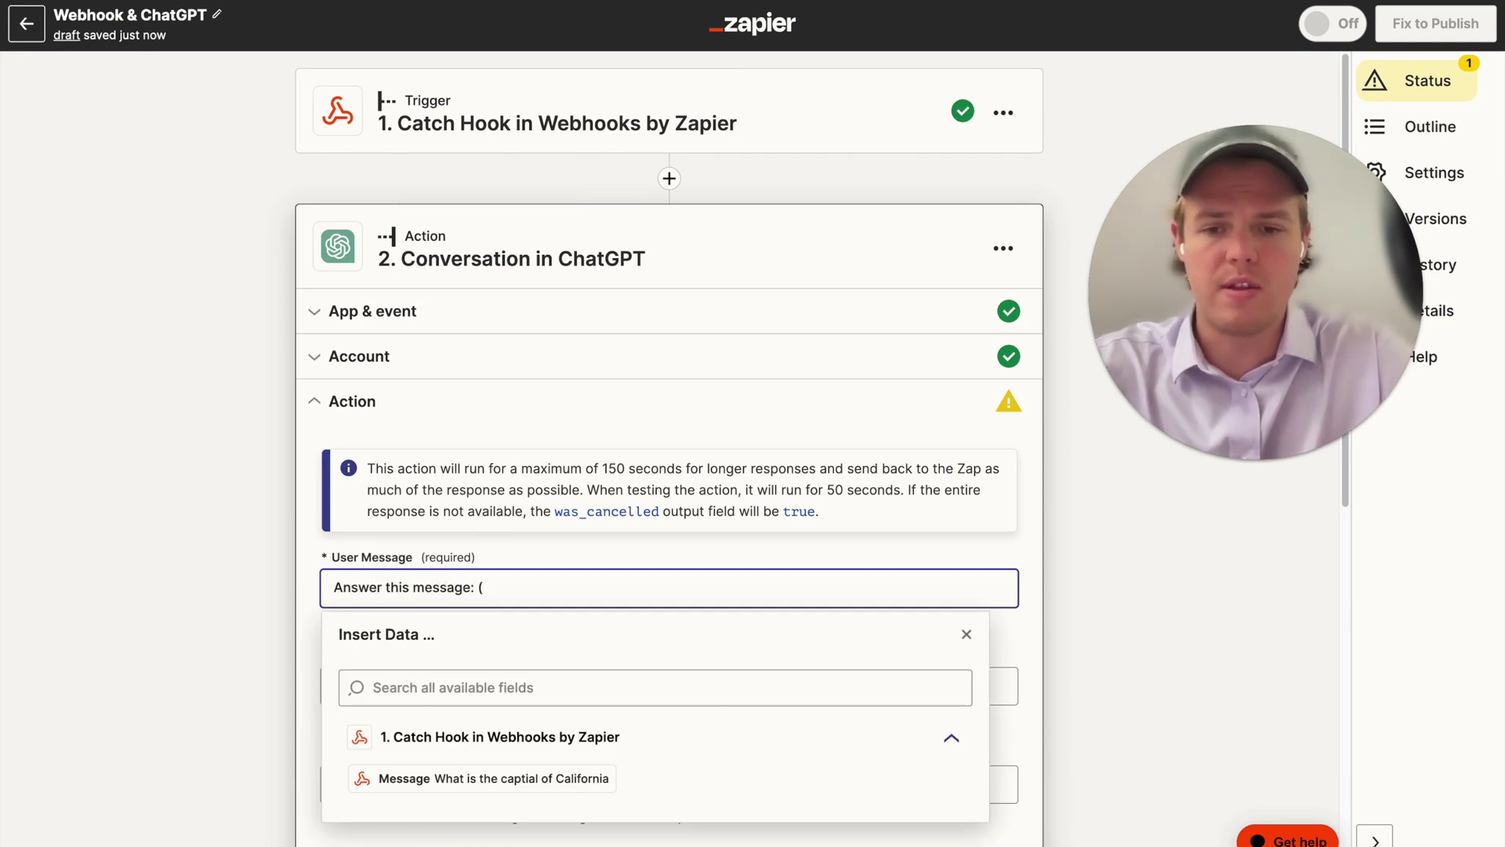
pyautogui.scroll(-2, 466, 656)
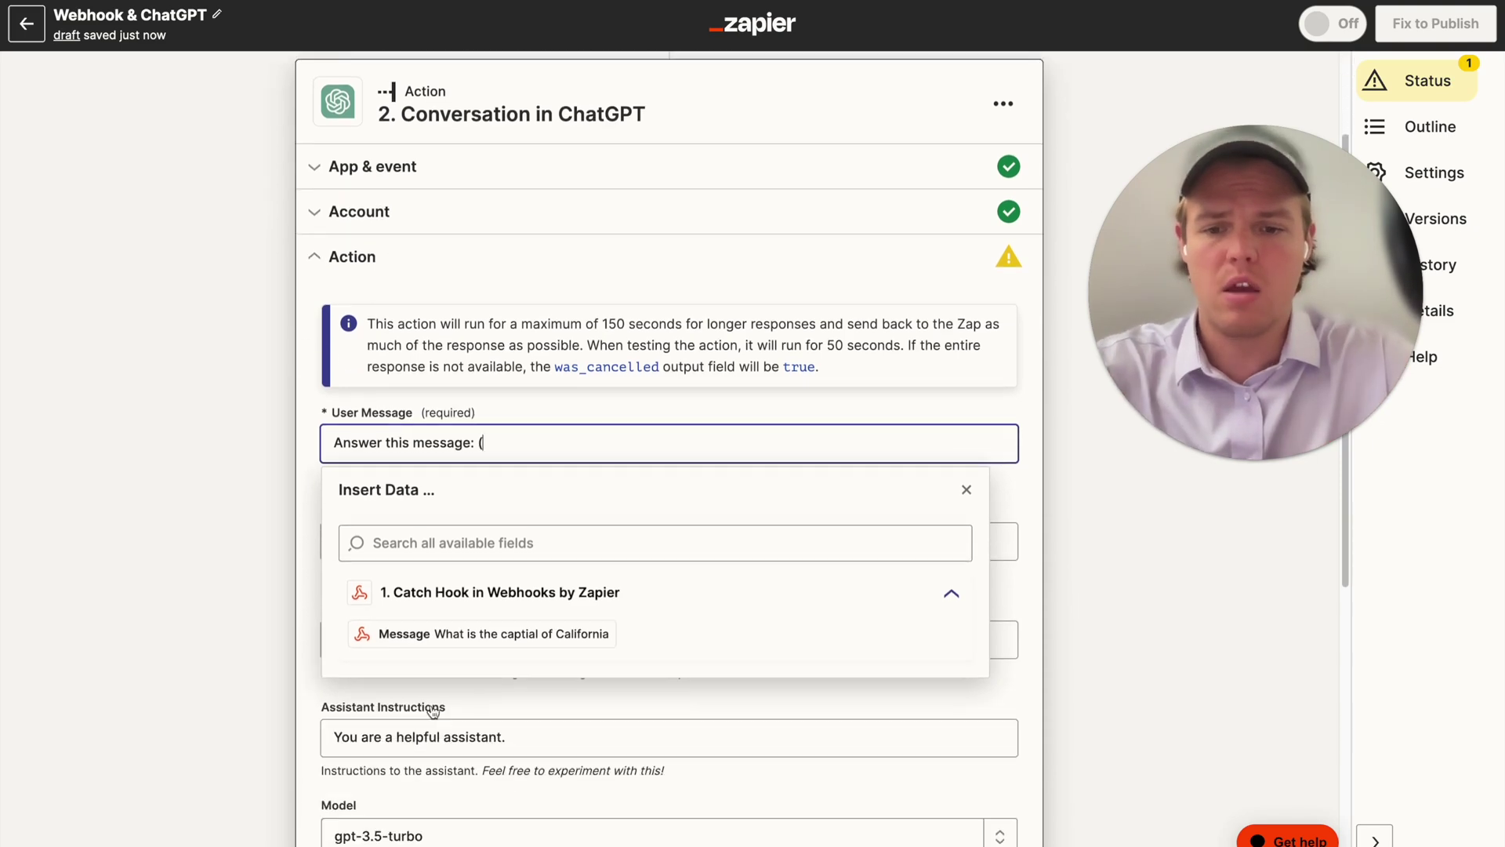
pyautogui.click(464, 647)
pyautogui.click(158, 570)
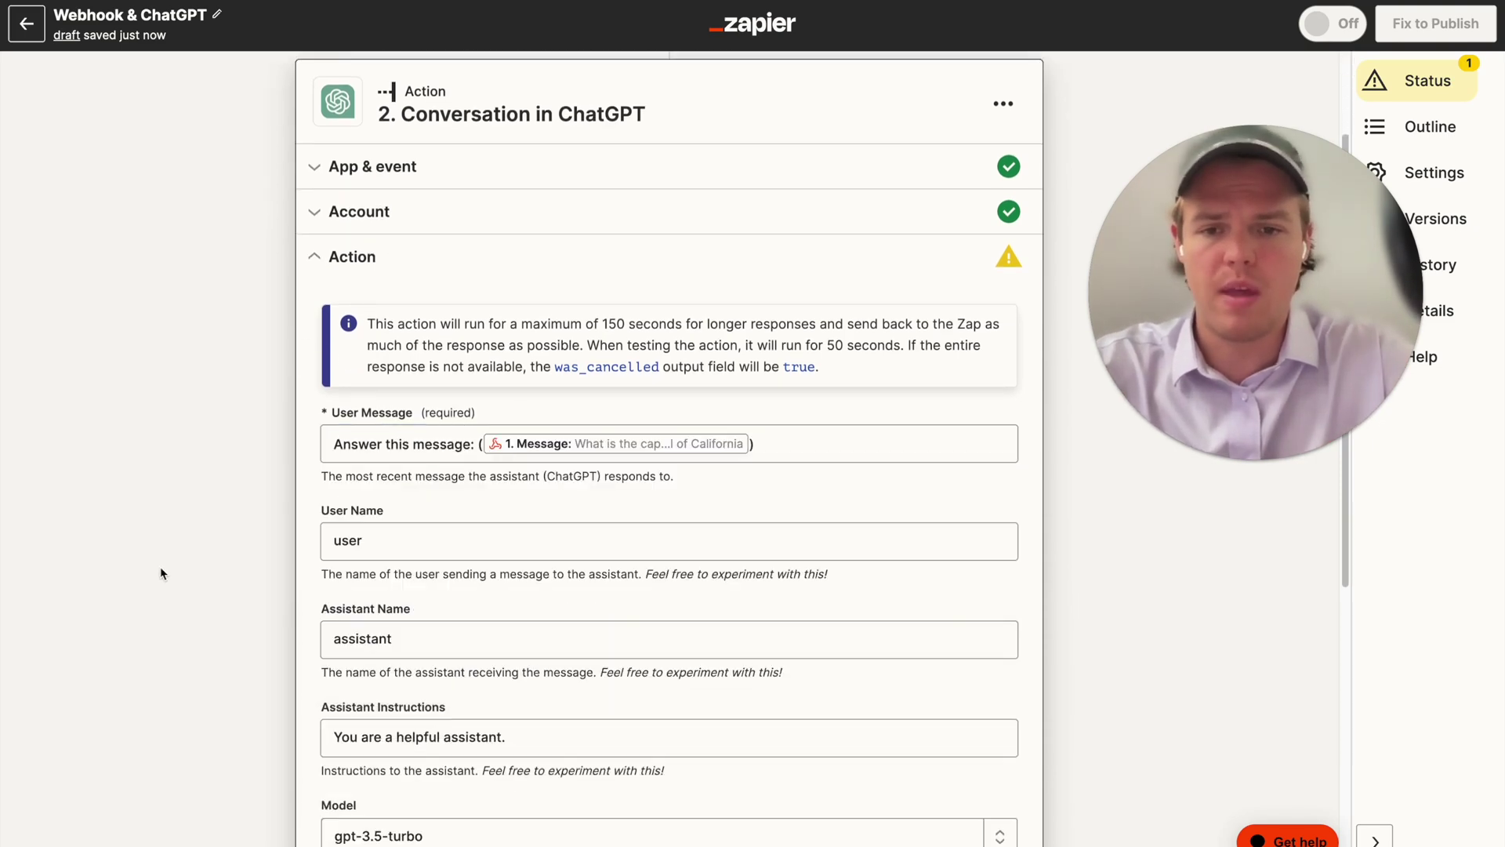
pyautogui.scroll(-5, 200, 588)
pyautogui.scroll(-2, 663, 537)
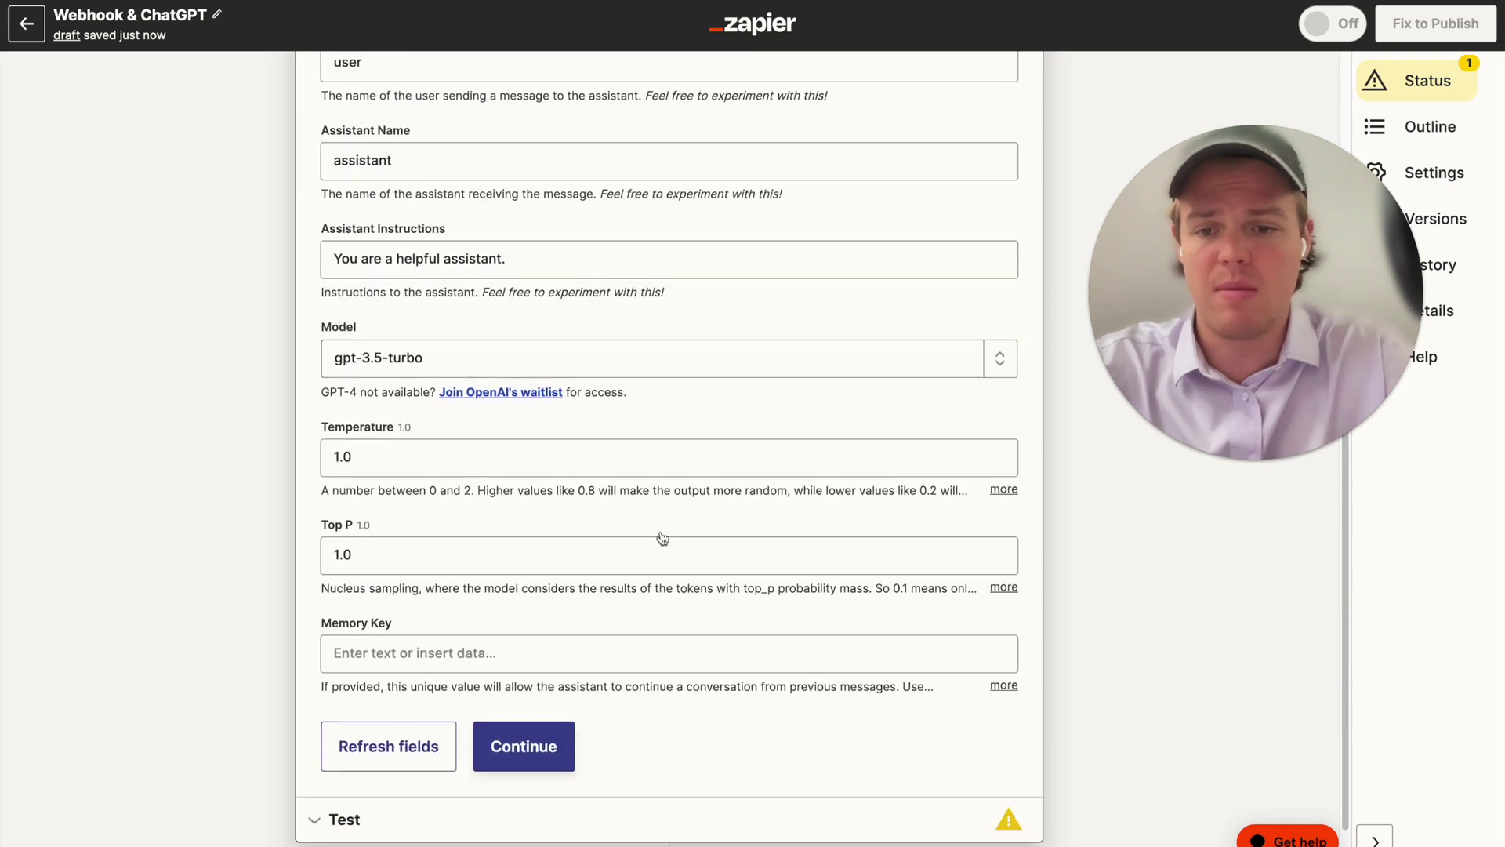
pyautogui.click(523, 745)
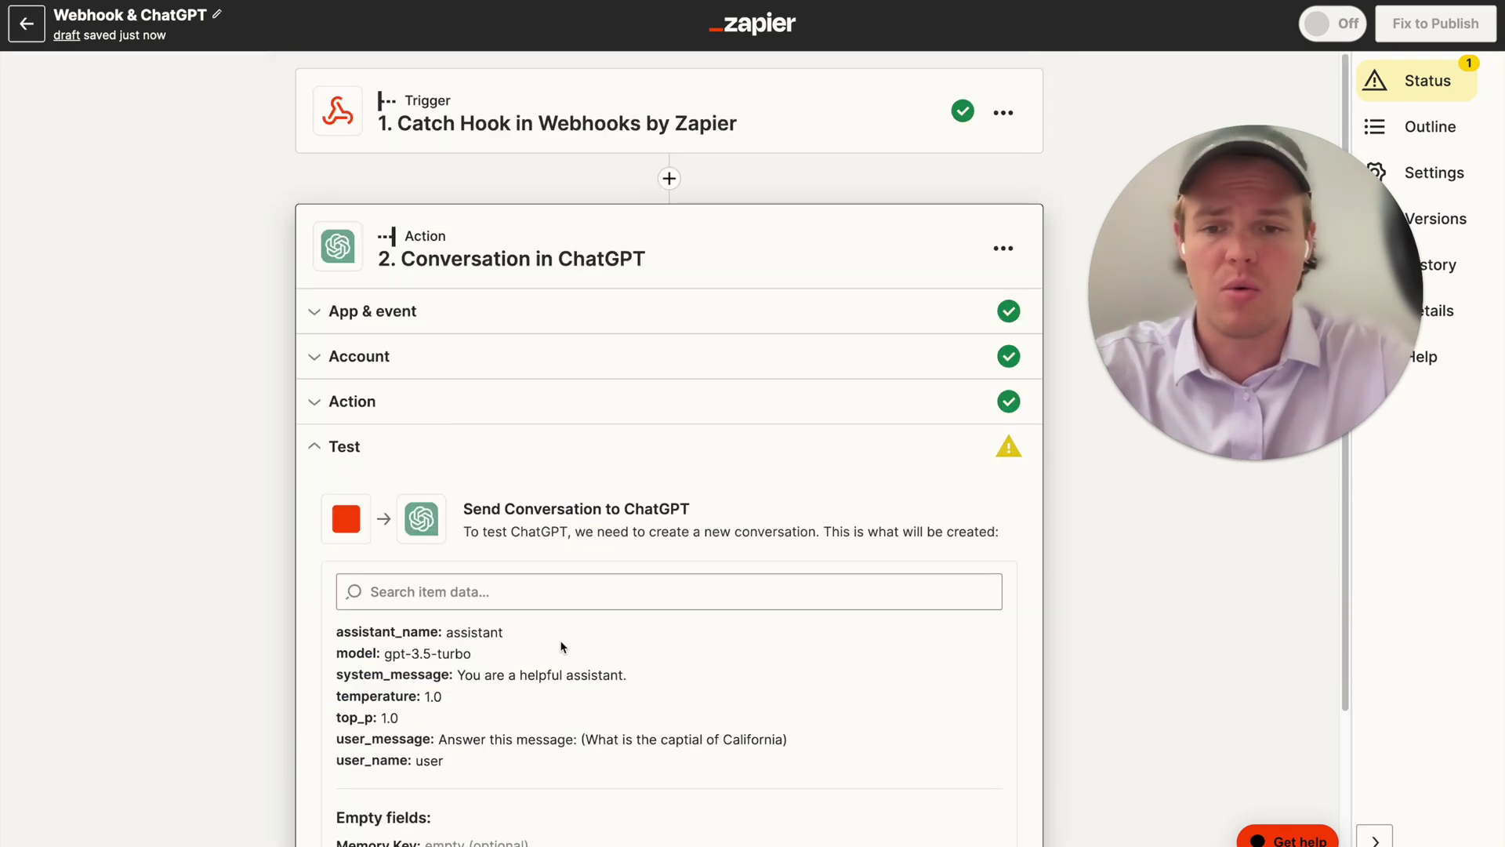
# Test the ChatGPT action and check its reply, 'The capital of California is Sacramento.'.
pyautogui.click(517, 723)
pyautogui.scroll(-5, 192, 588)
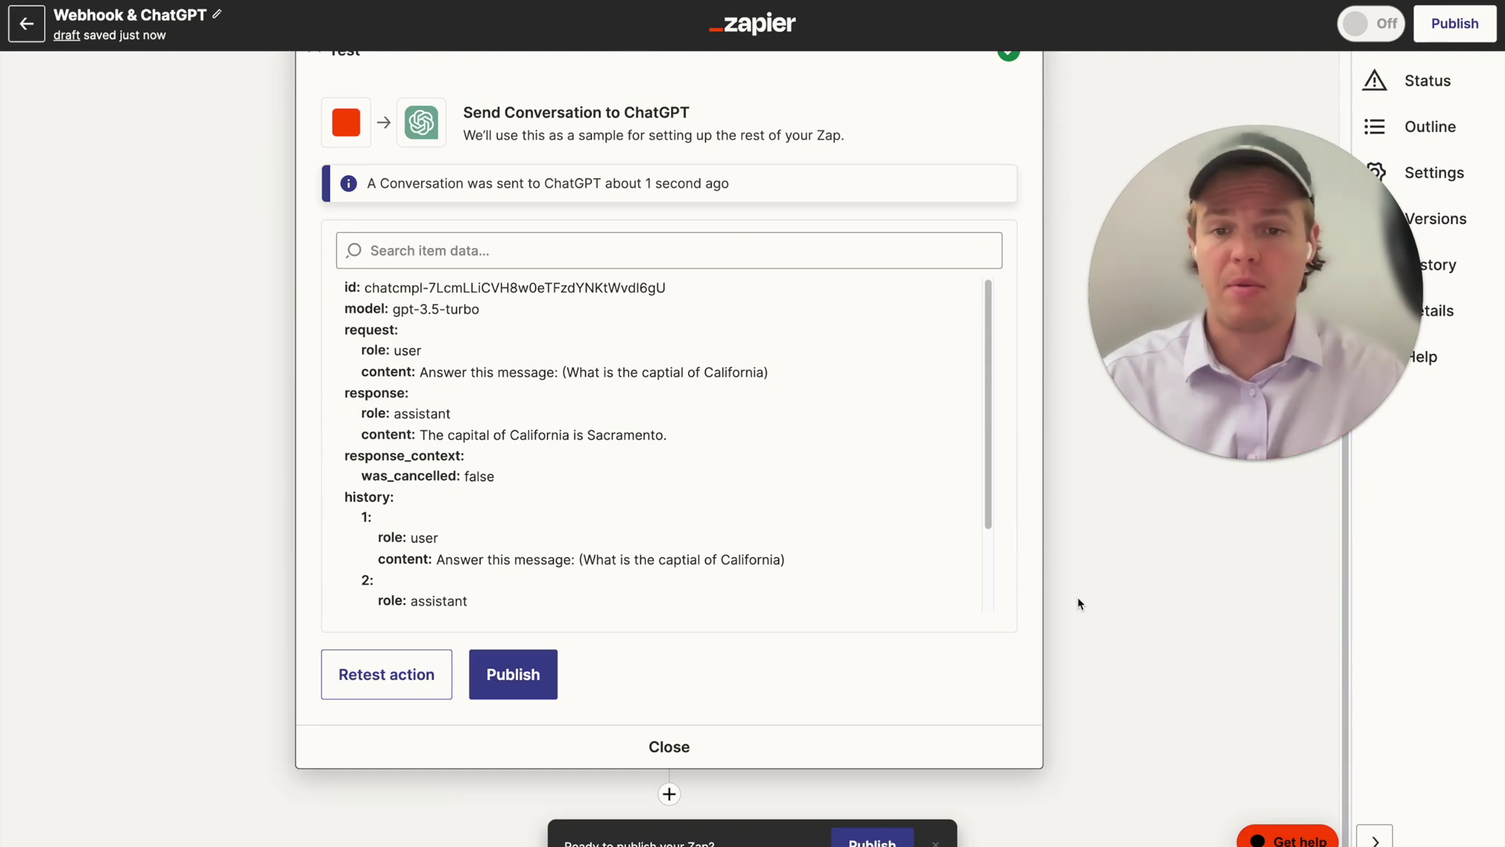
pyautogui.scroll(5, 1076, 603)
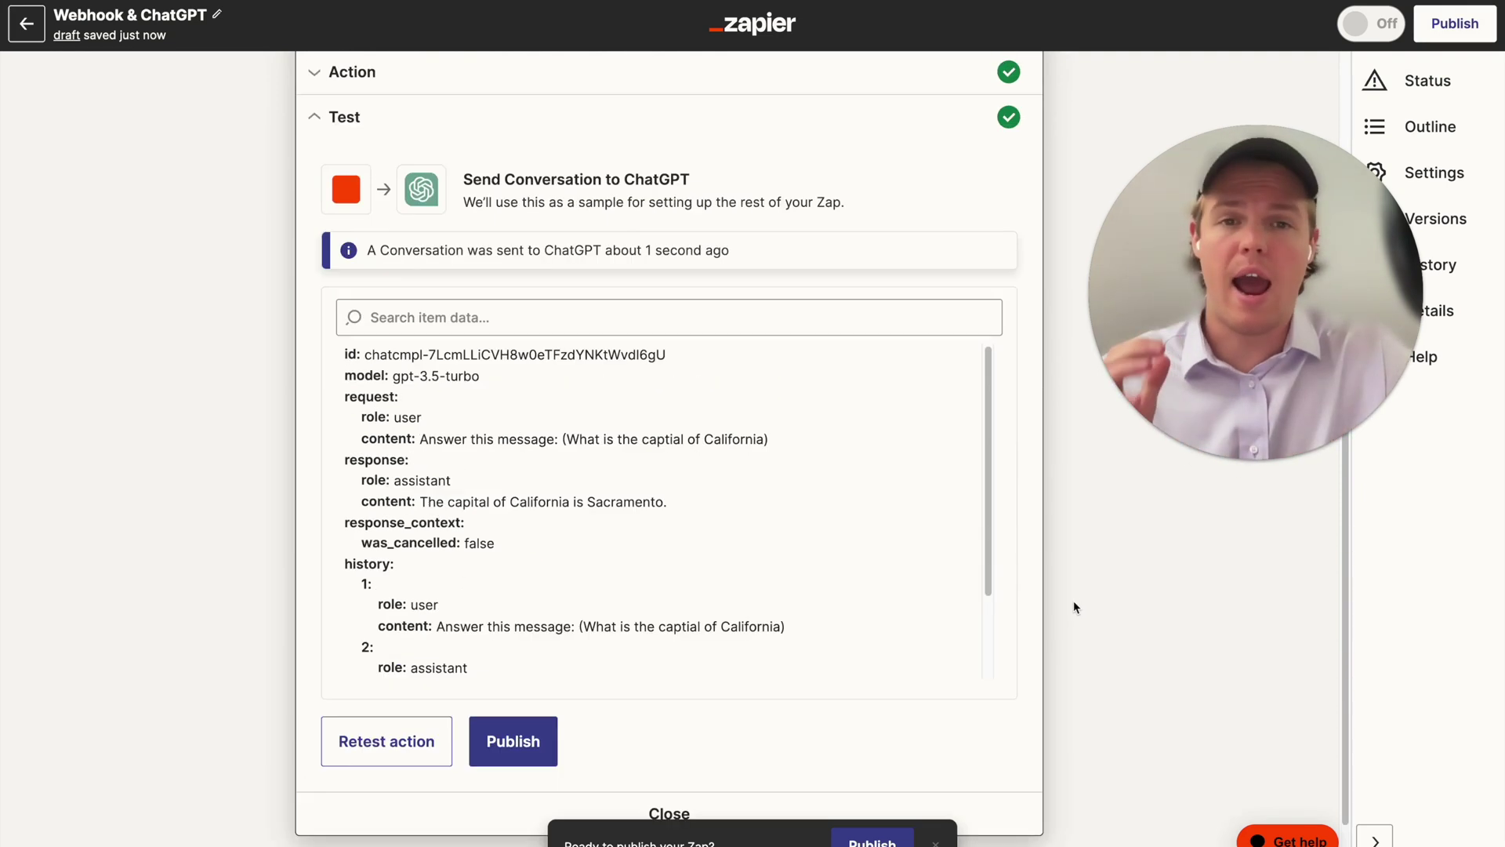
pyautogui.scroll(1, 1074, 603)
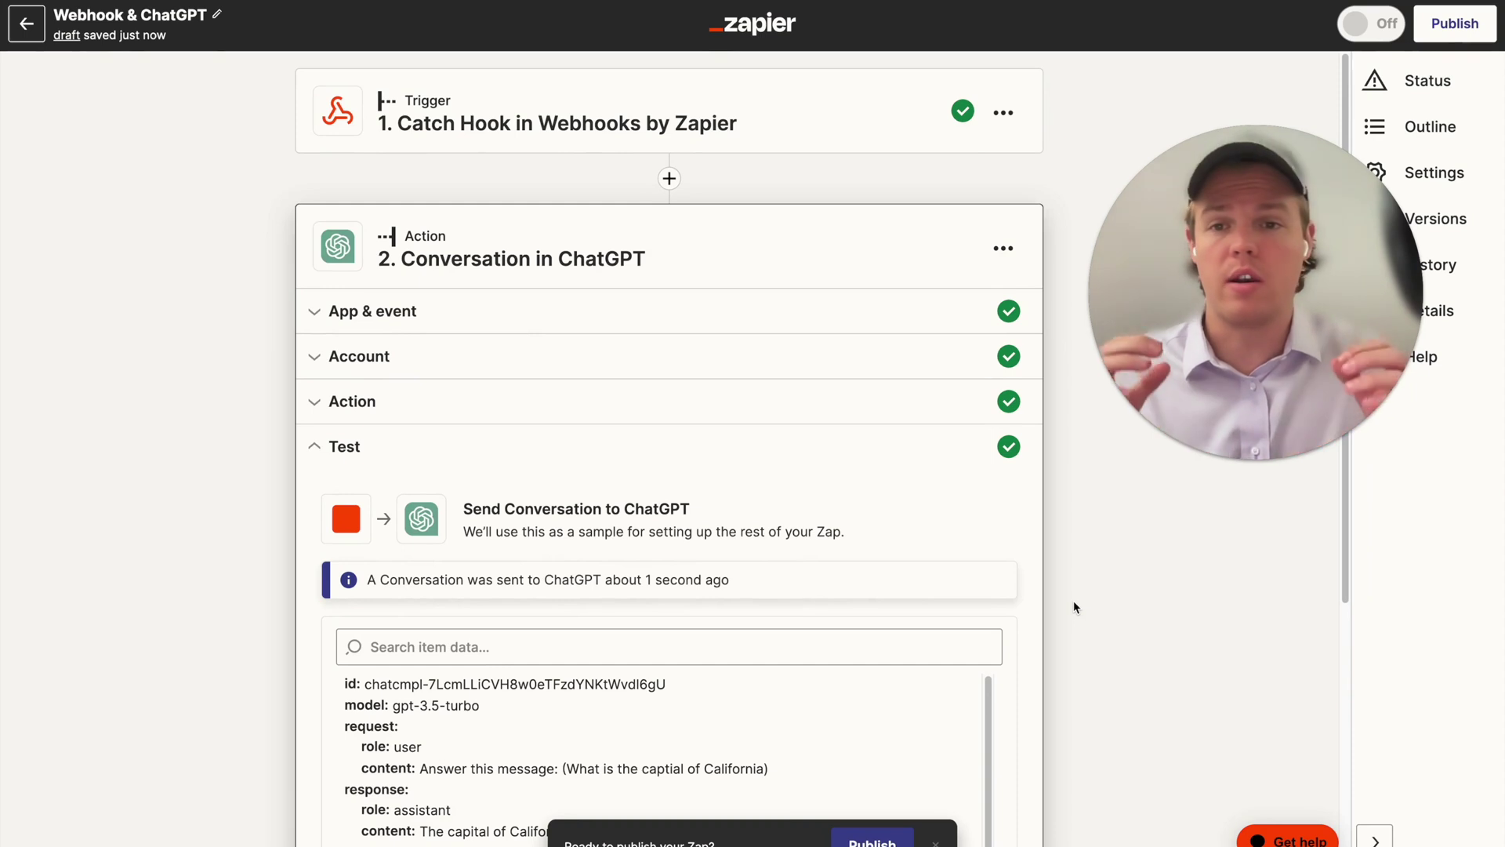